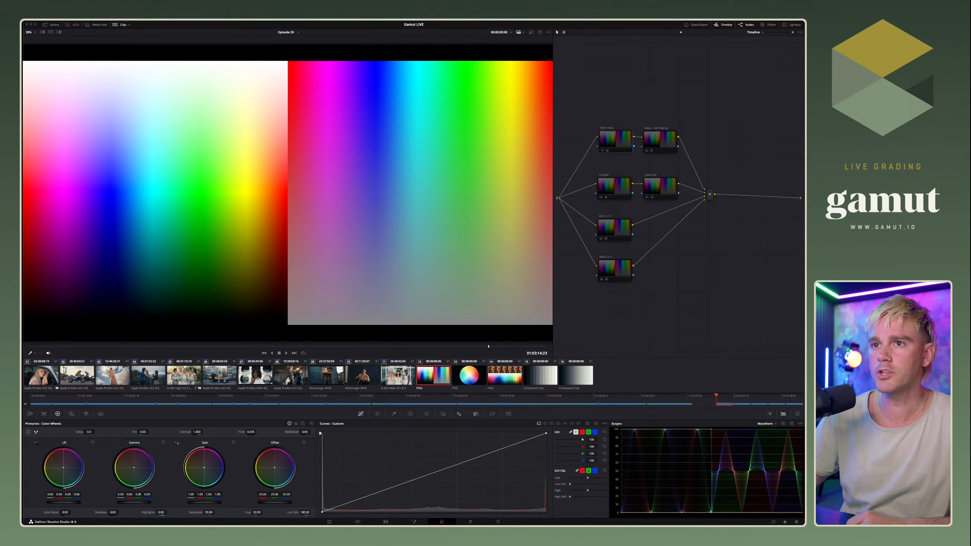
# - Review the colour wheel, skin-tone chart, stepped greyscale and smooth greyscale ramp test clips in the viewer
pyautogui.click(475, 379)
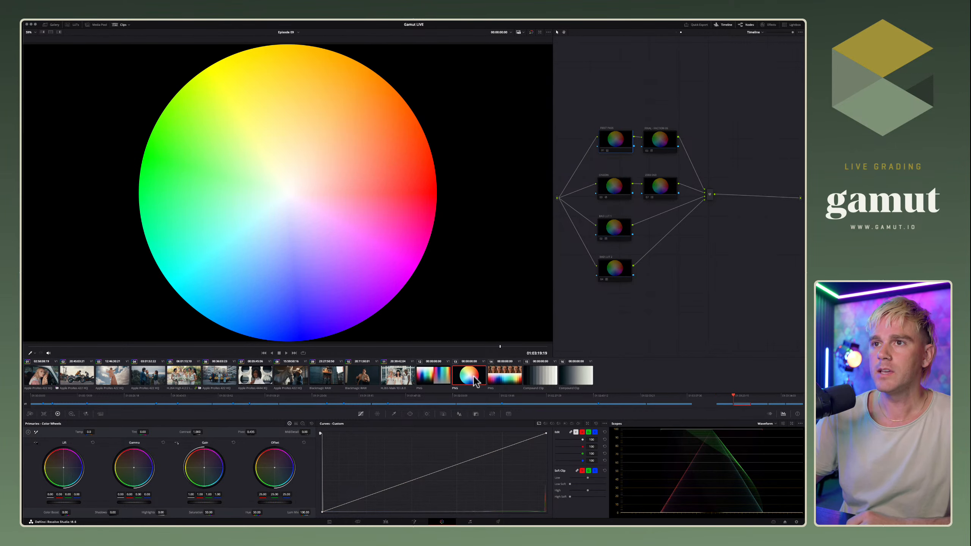
pyautogui.click(511, 381)
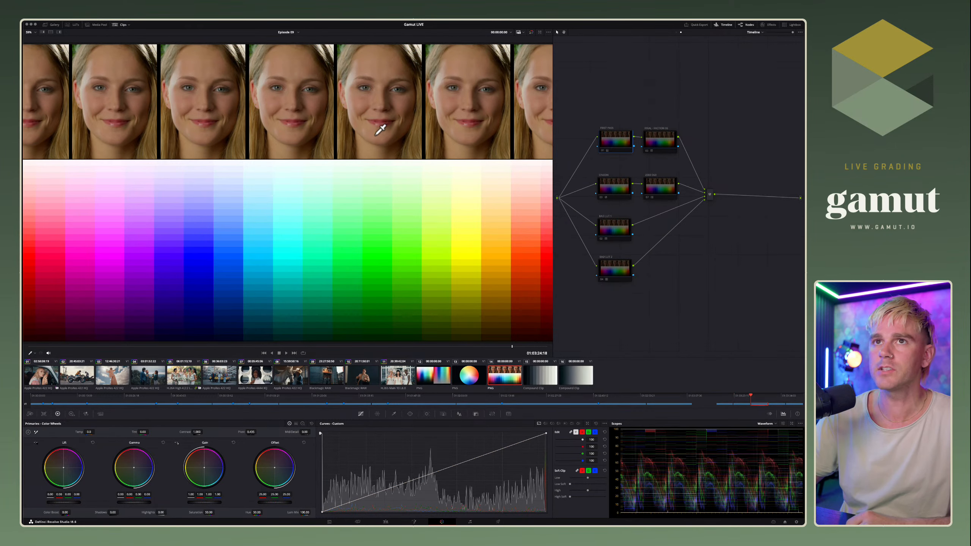
pyautogui.click(537, 378)
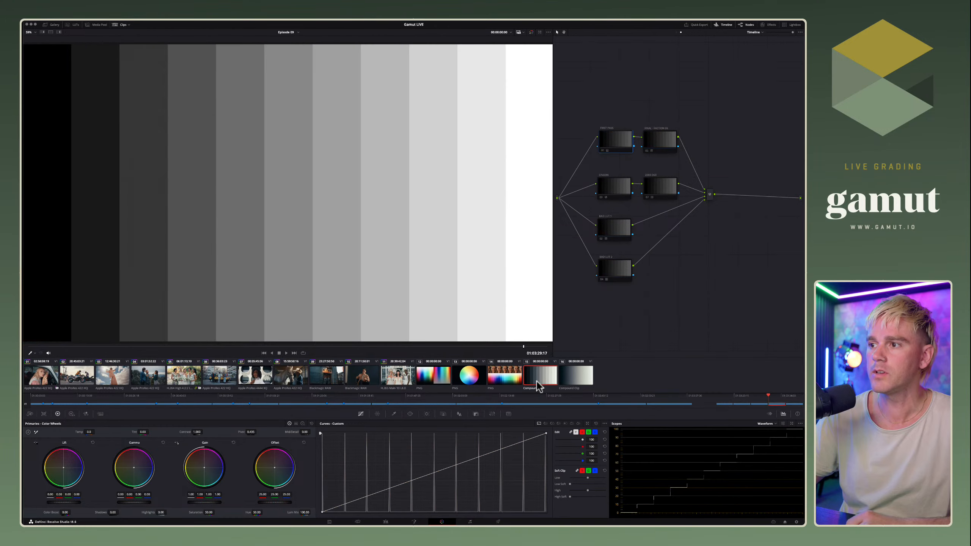
pyautogui.click(569, 372)
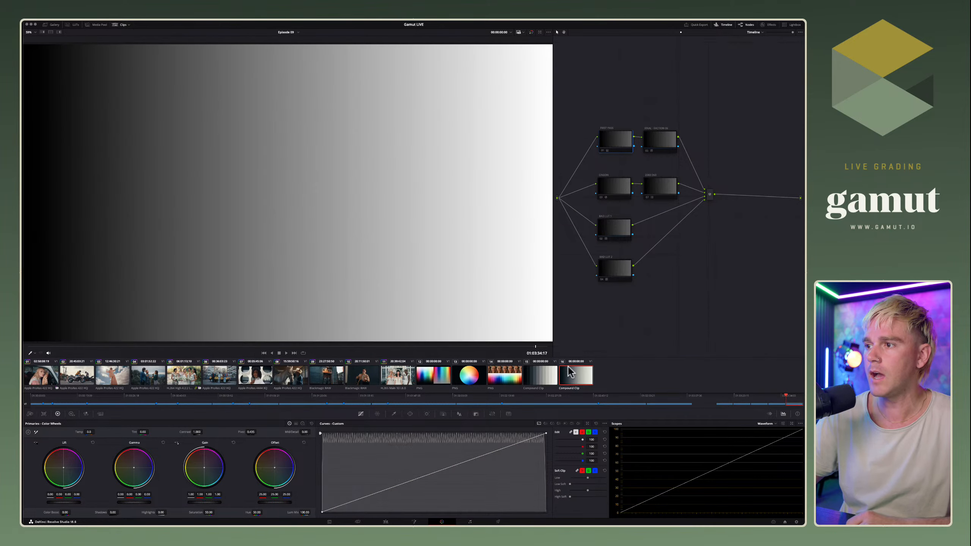
# - Enable the first node of the top branch on the rainbow gradient chart and check its waveform and vectorscope in the enlarged scopes
pyautogui.click(425, 371)
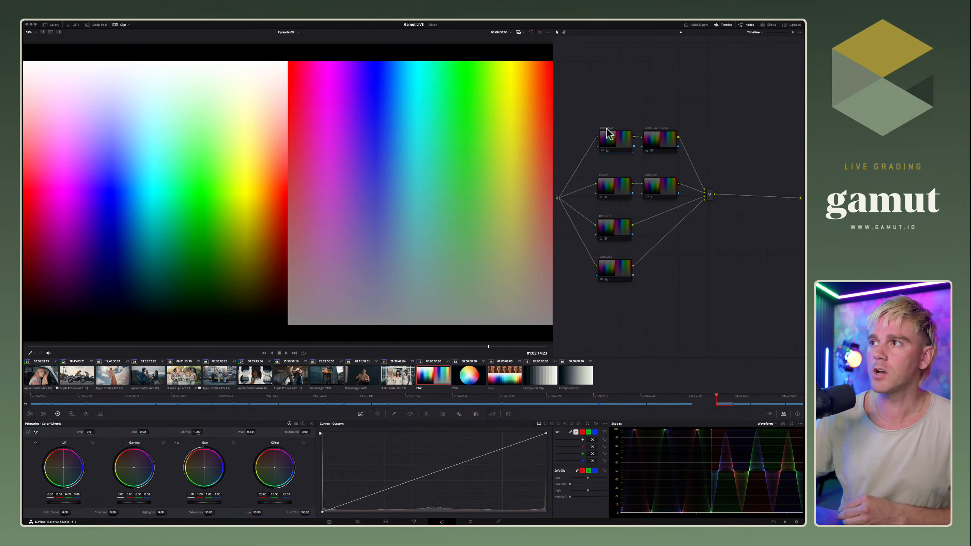
pyautogui.hotkey('ctrl', 'd')
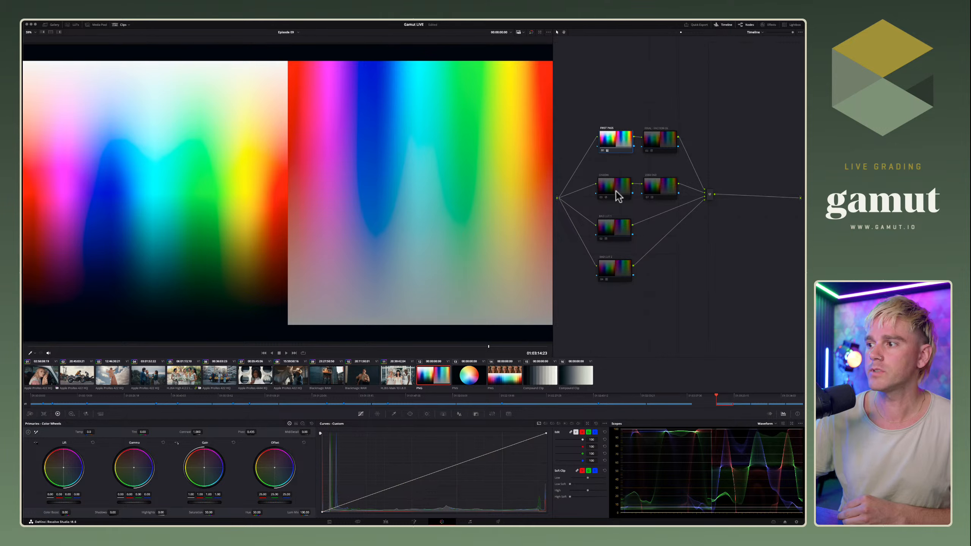
pyautogui.hotkey('ctrl', 'shift', 'w')
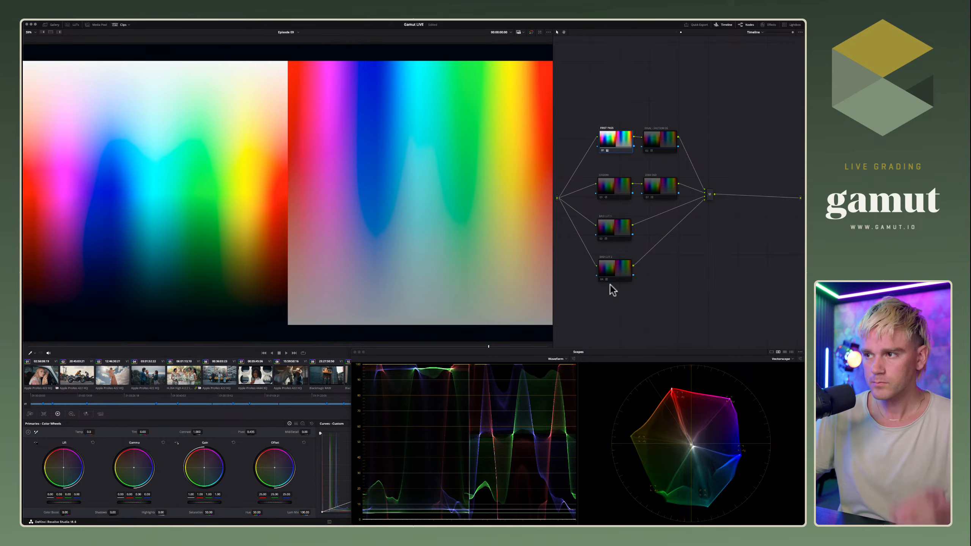
pyautogui.press('super+shift+w')
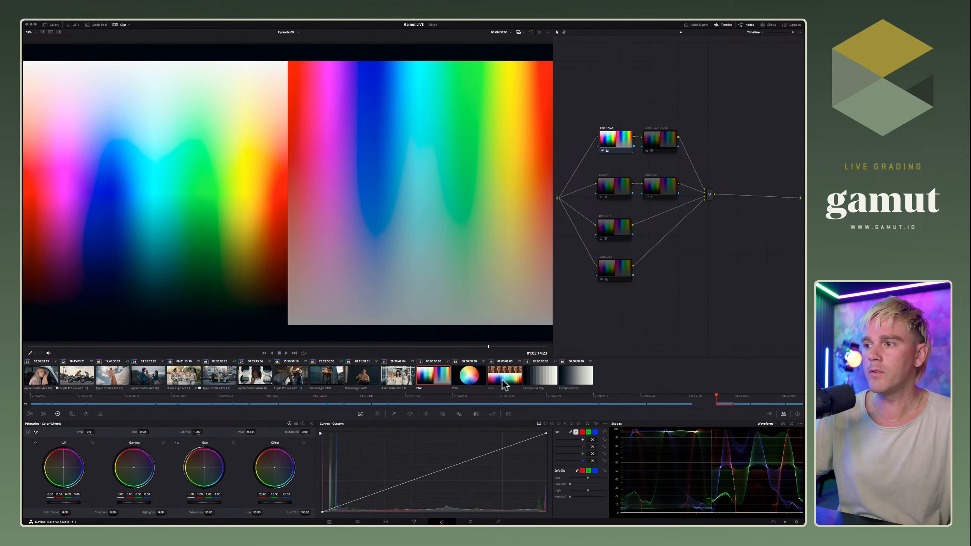
# - Examine the colour wheel and the skin-tone chart in the enlarged waveform and vectorscope, closing the scopes after each check
pyautogui.click(473, 379)
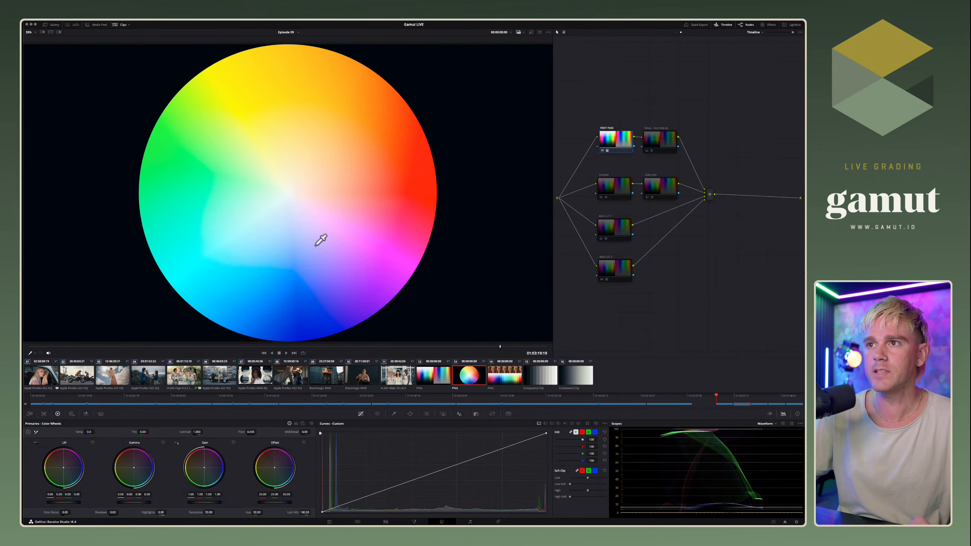
pyautogui.press('super+shift+w')
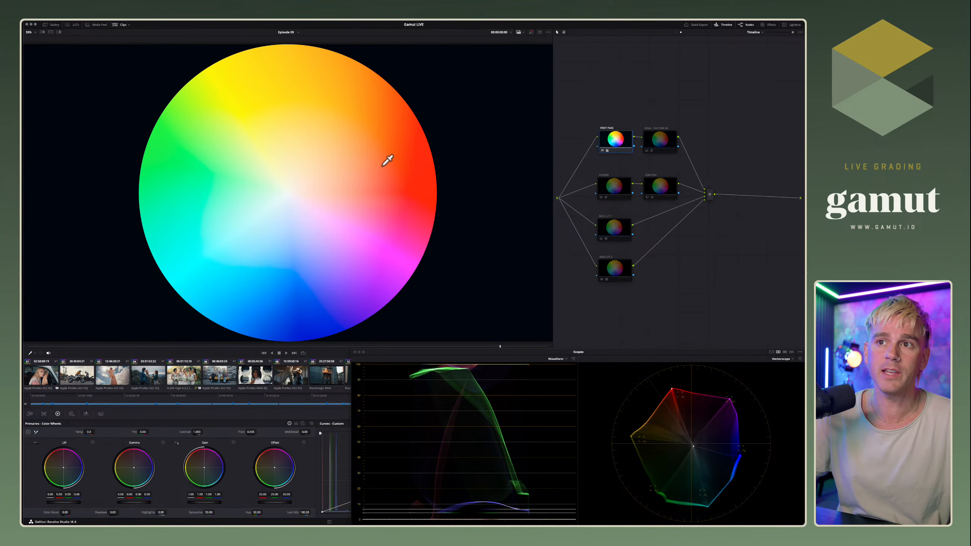
pyautogui.press('super+shift+w')
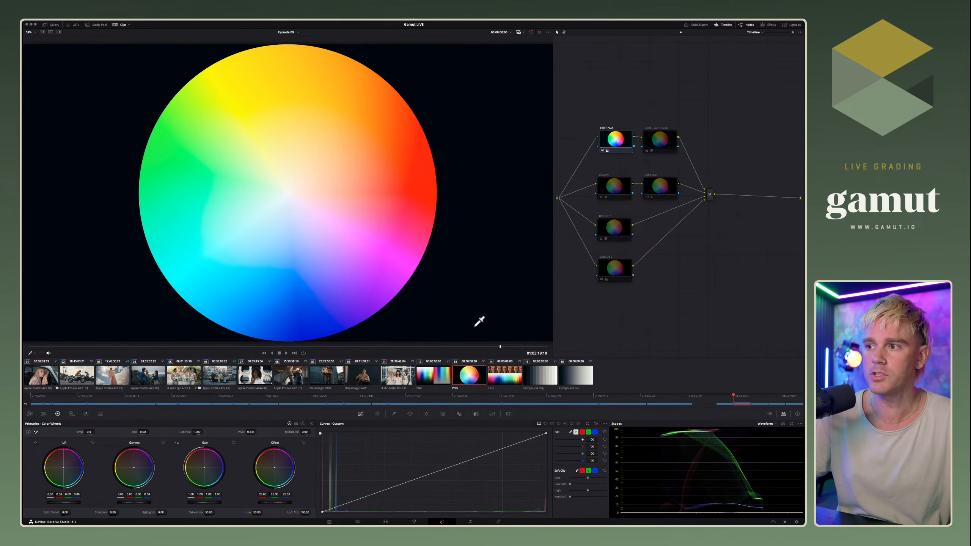
pyautogui.click(504, 374)
pyautogui.press('super+shift+w')
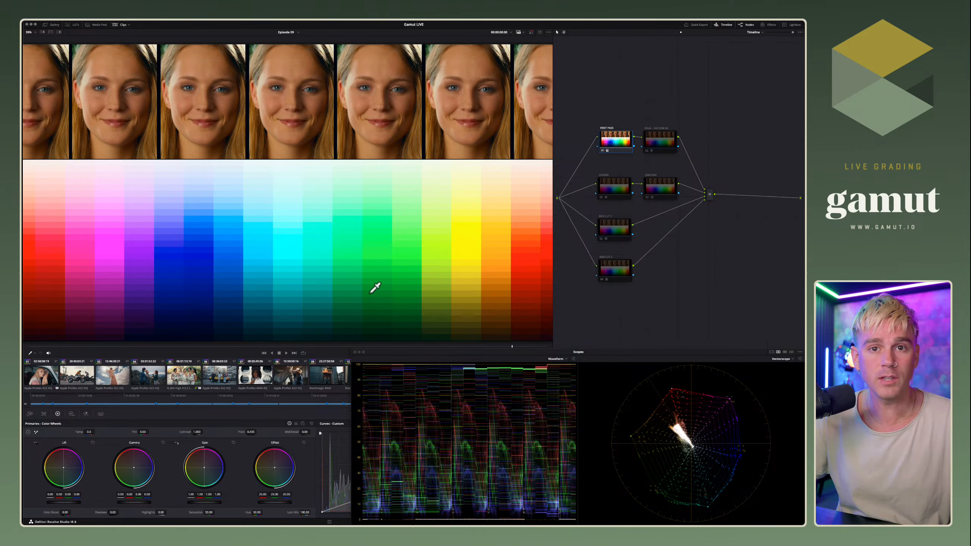
pyautogui.press('super+shift+w')
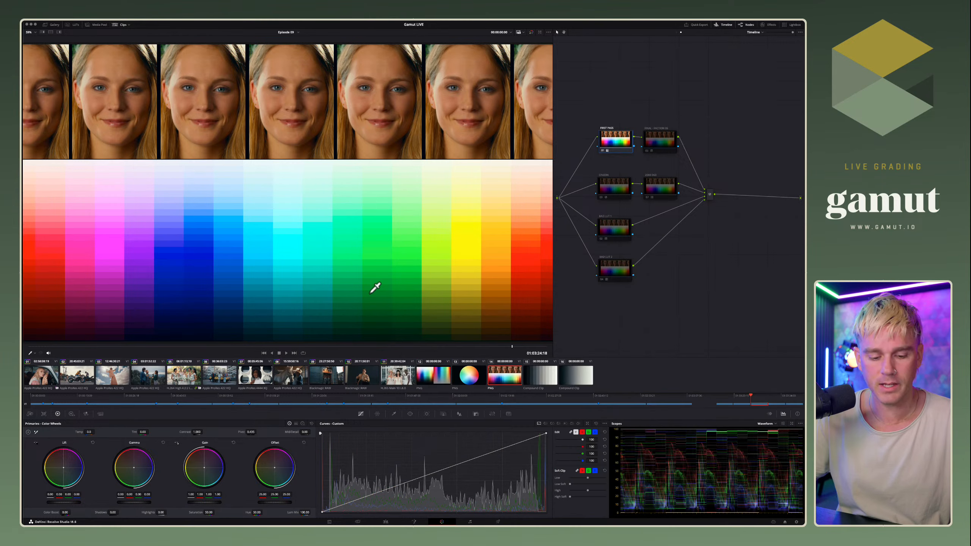
# - Show the smooth greyscale ramp in the enlarged scopes and lower the waveform trace brightness so its colour channels can be told apart
pyautogui.click(577, 374)
pyautogui.press('super+shift+w')
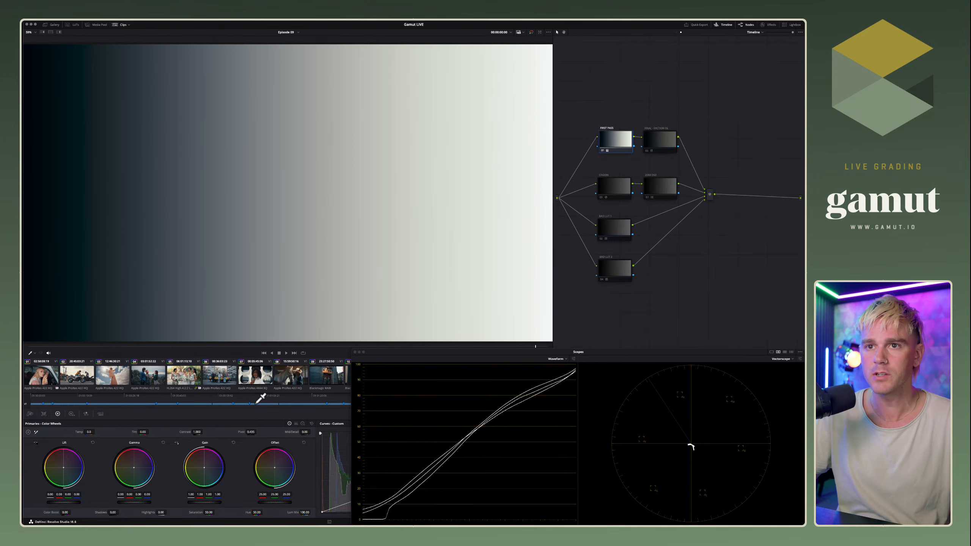
pyautogui.click(573, 359)
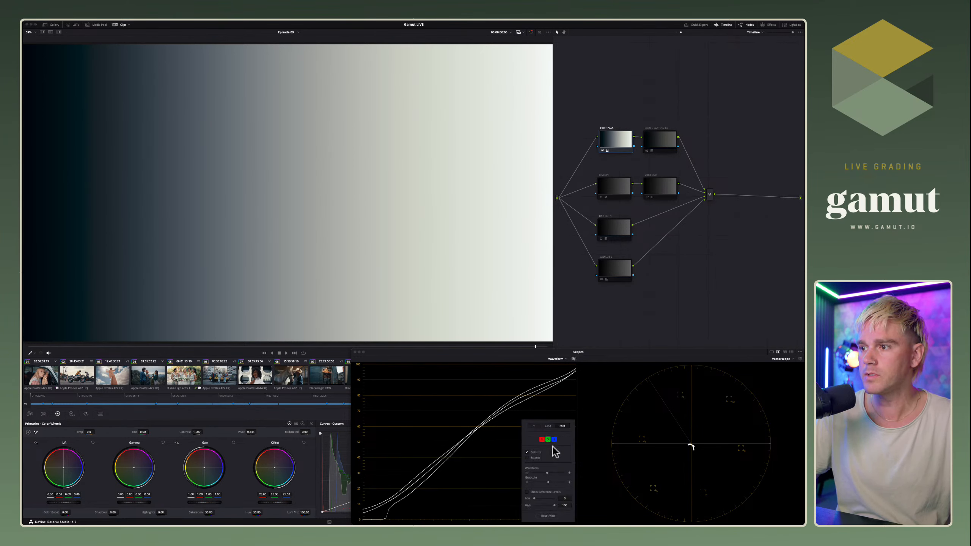
pyautogui.moveTo(547, 473); pyautogui.dragTo(534, 473)
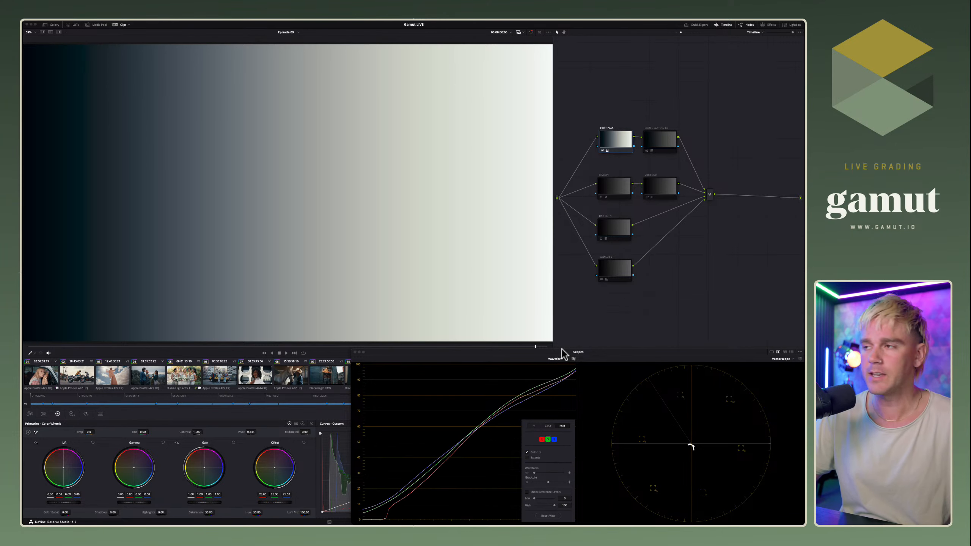
# - Disable the first node of the top branch and close the enlarged scopes
pyautogui.click(605, 129)
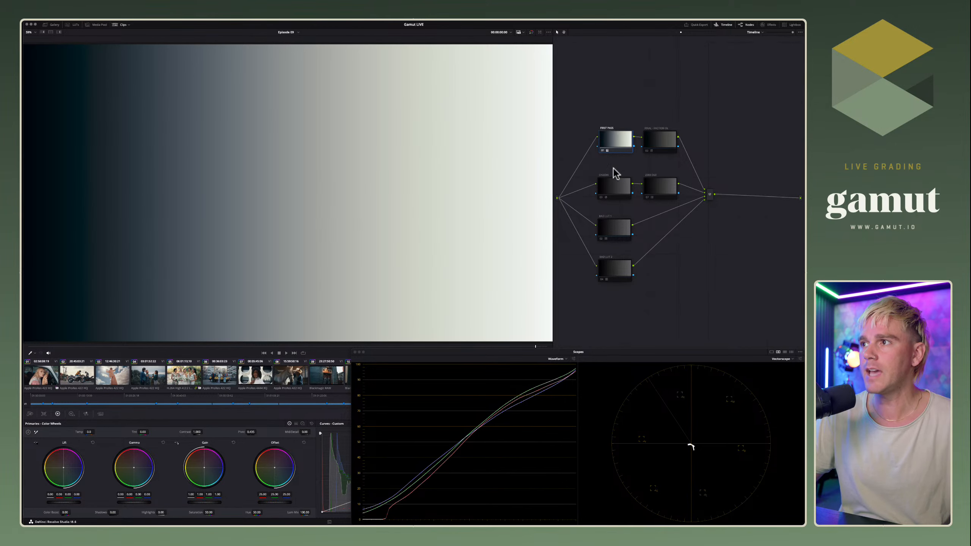
pyautogui.press('super+d')
pyautogui.press('super+shift+w')
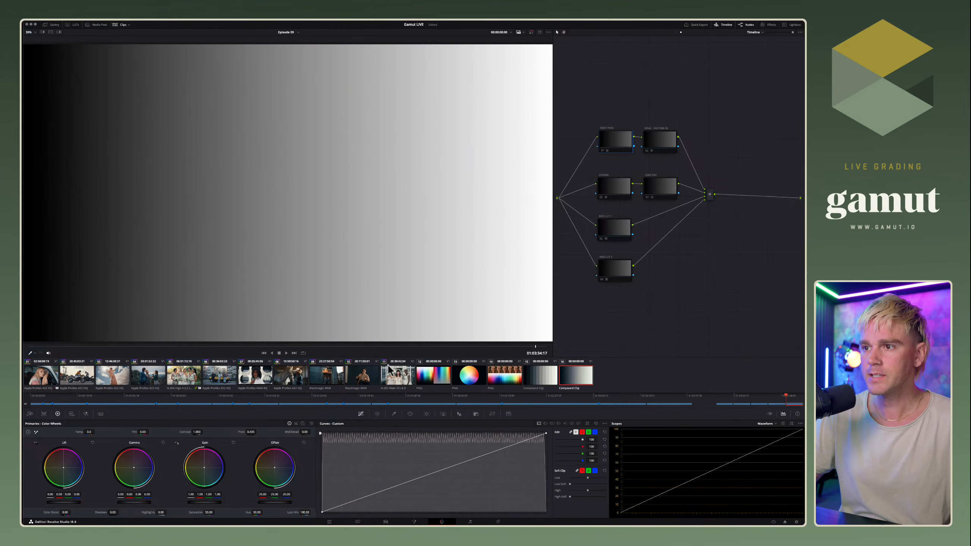
# - Enable both nodes of the second branch on the rainbow gradient chart
pyautogui.click(430, 378)
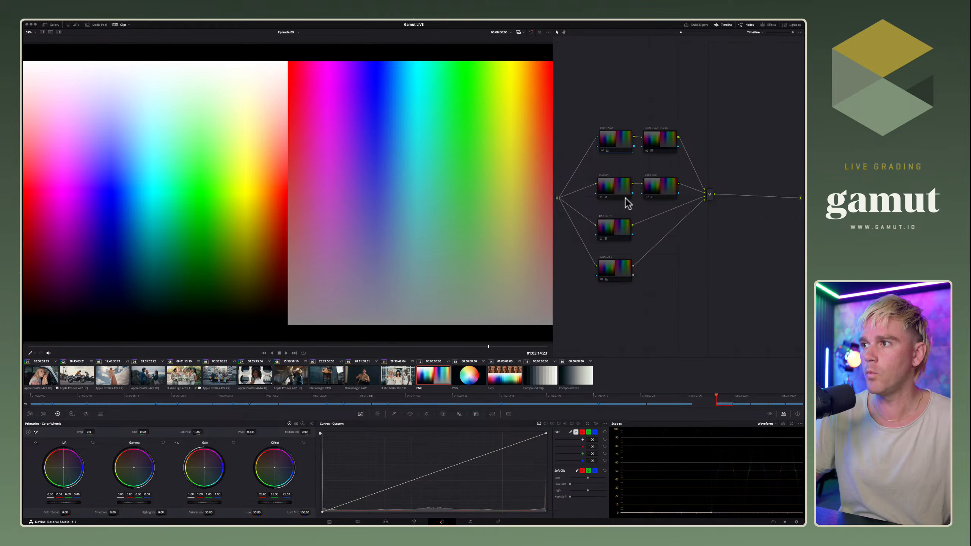
pyautogui.click(652, 189)
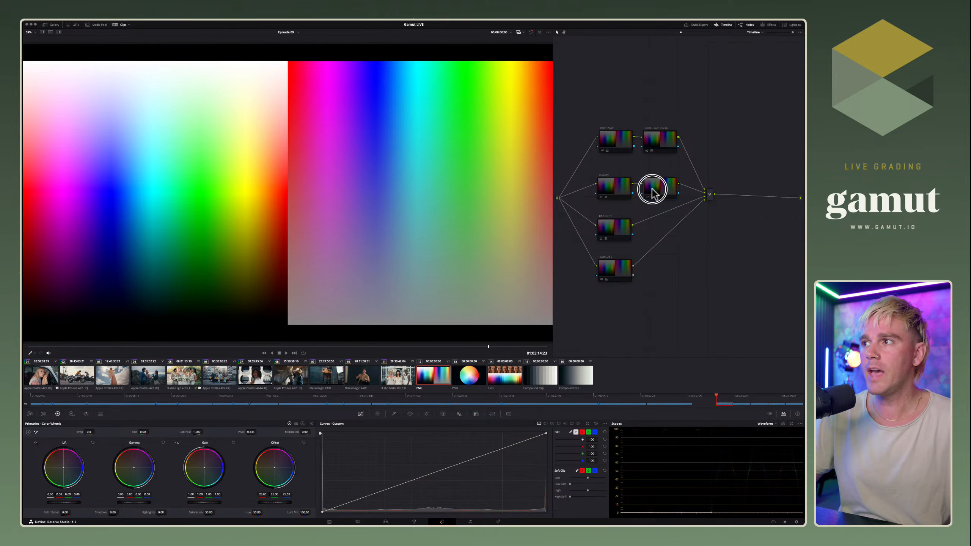
pyautogui.click(615, 190)
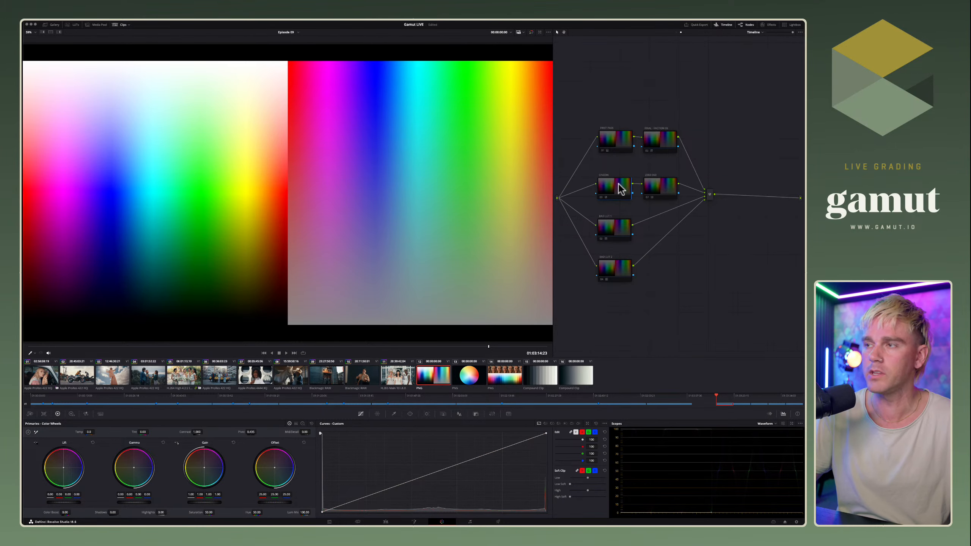
pyautogui.press('super+d')
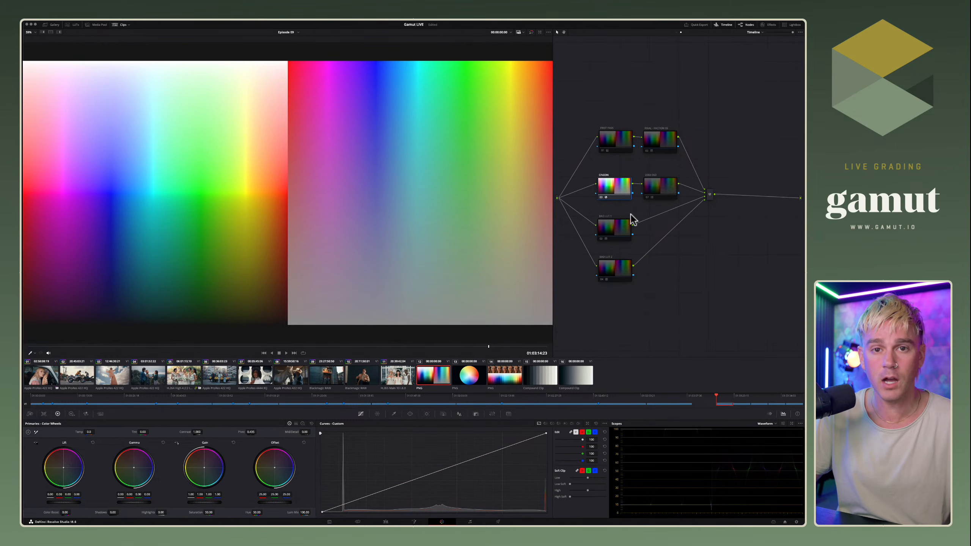
pyautogui.click(652, 176)
pyautogui.press('super+d')
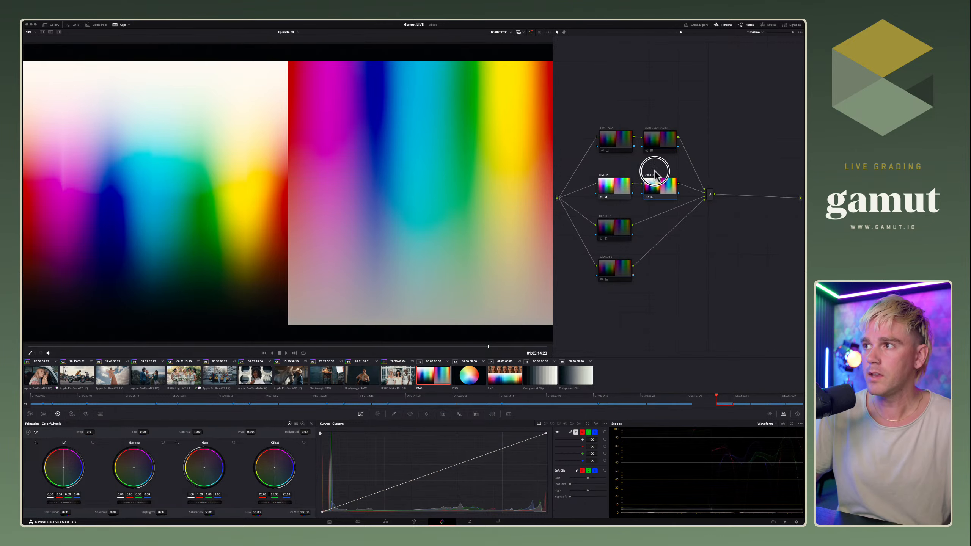
pyautogui.click(614, 188)
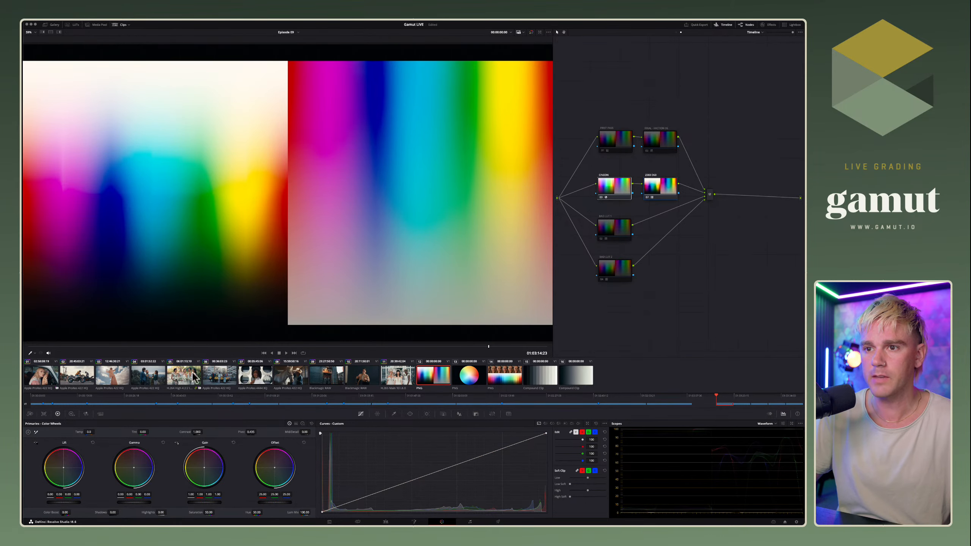
# - Review the second branch's look on the bridesmaids, seated man with sunglasses and three brides clips
pyautogui.click(184, 378)
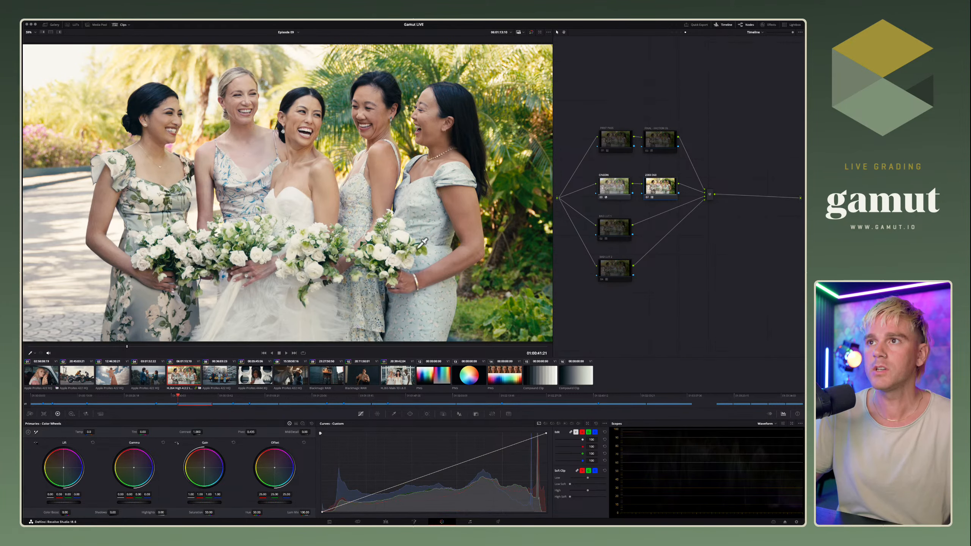
pyautogui.click(370, 378)
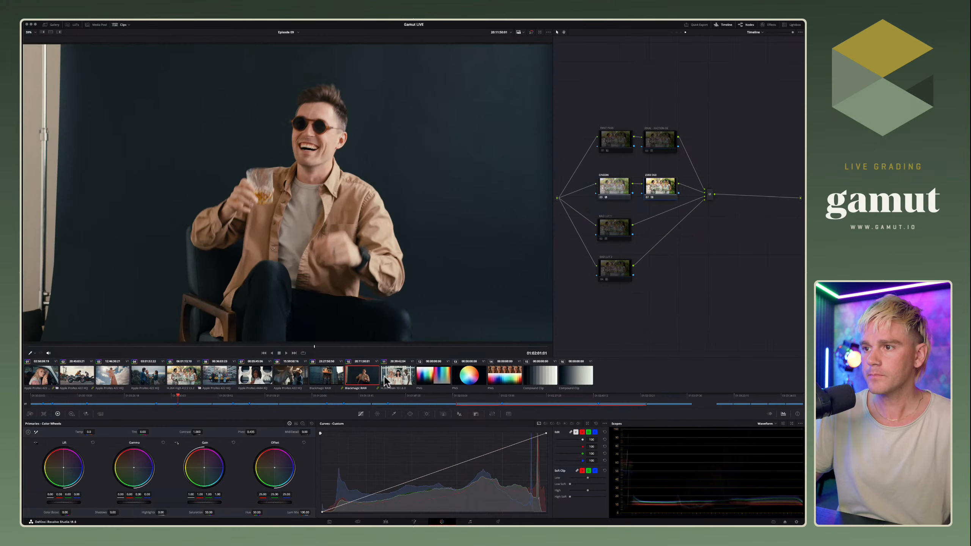
pyautogui.click(384, 376)
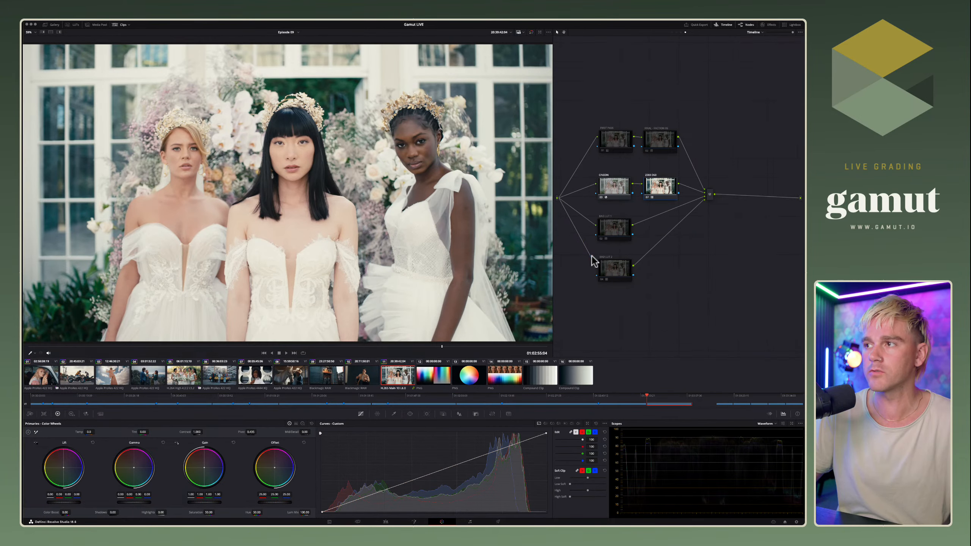
pyautogui.click(642, 194)
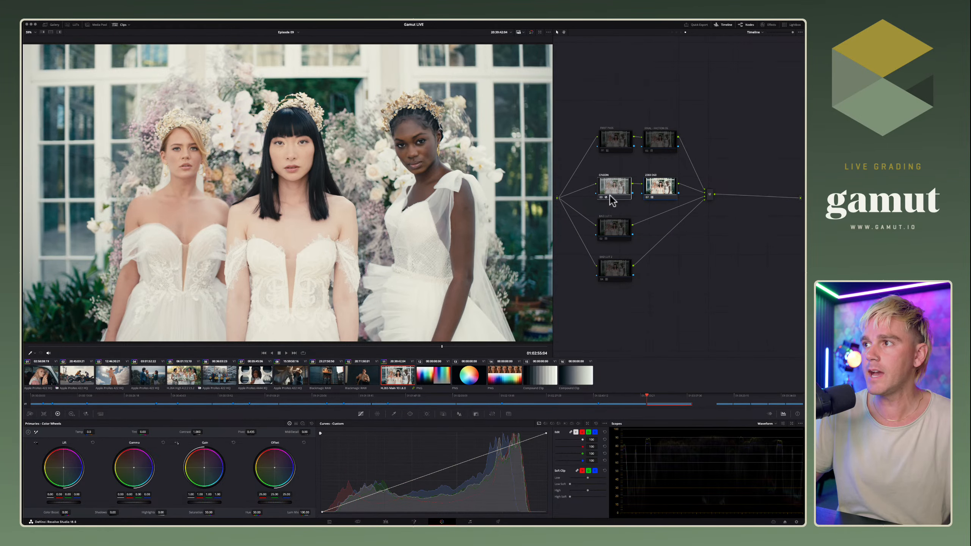
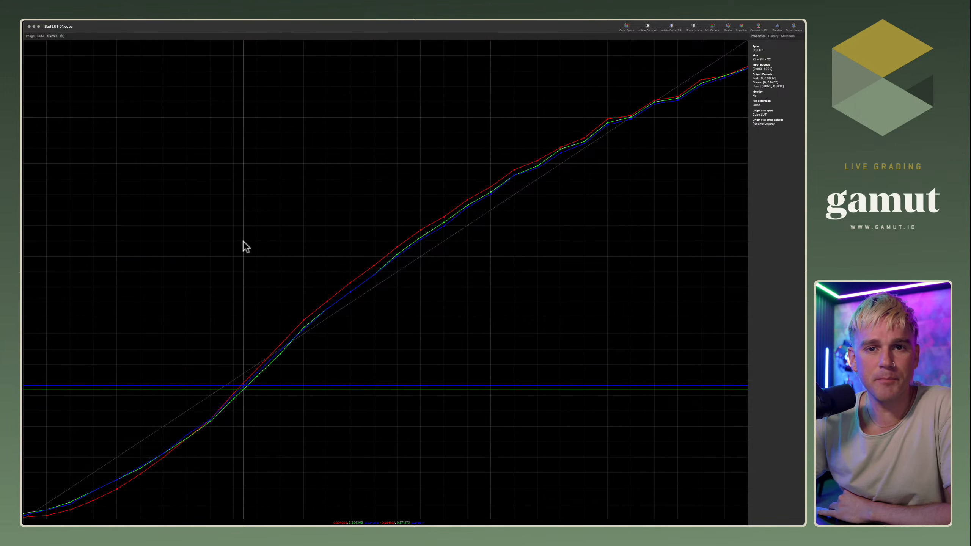
# - Preview Bad LUT 01.cube on the sample image and move the before/after split across to the colour patches
pyautogui.click(31, 36)
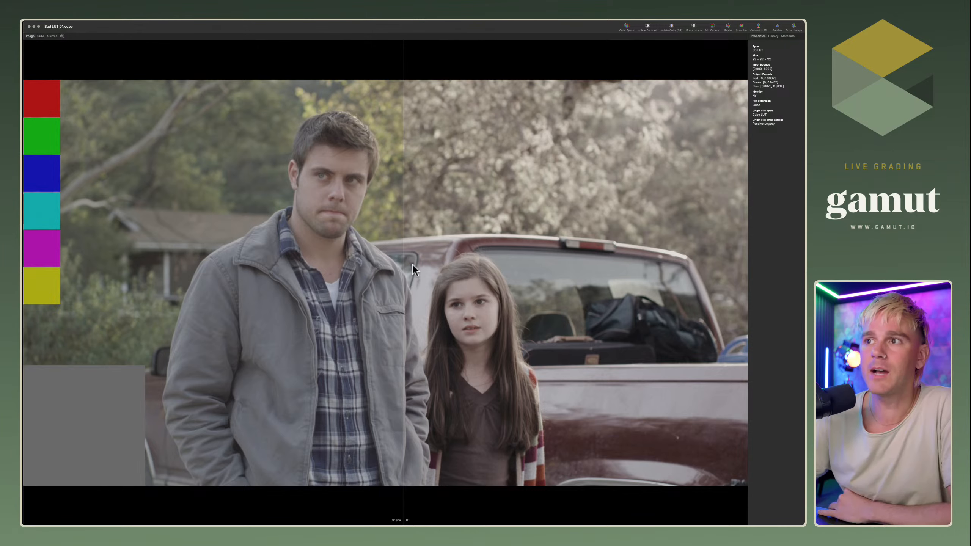
pyautogui.moveTo(412, 263); pyautogui.dragTo(36, 188)
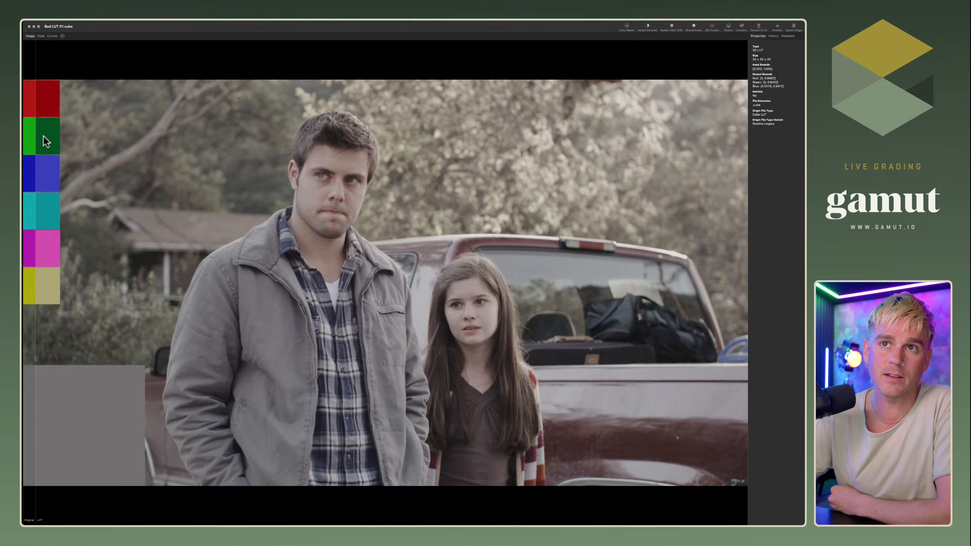
# - Examine the 3D cube plot of Bad LUT 01.cube from several angles and return to its RGB curves
pyautogui.click(41, 37)
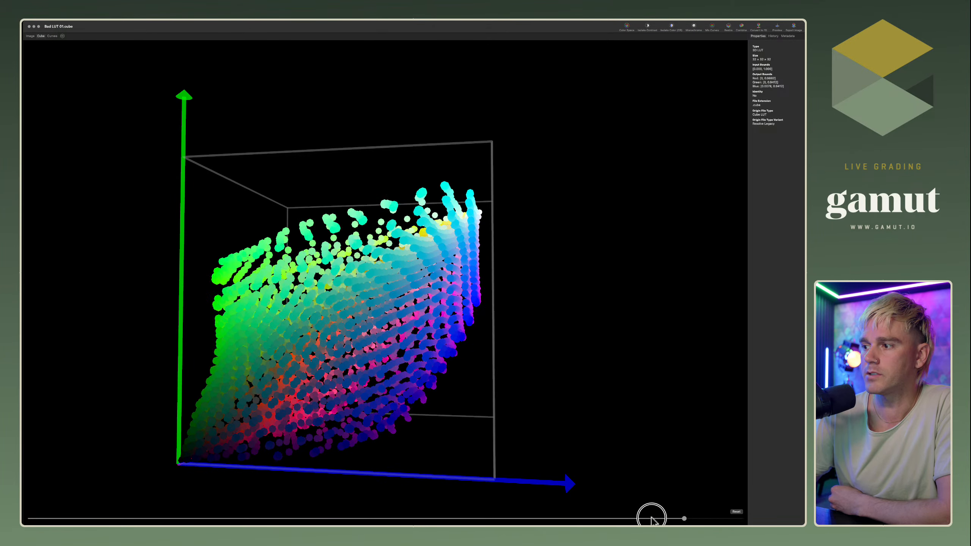
pyautogui.moveTo(522, 367); pyautogui.dragTo(657, 390)
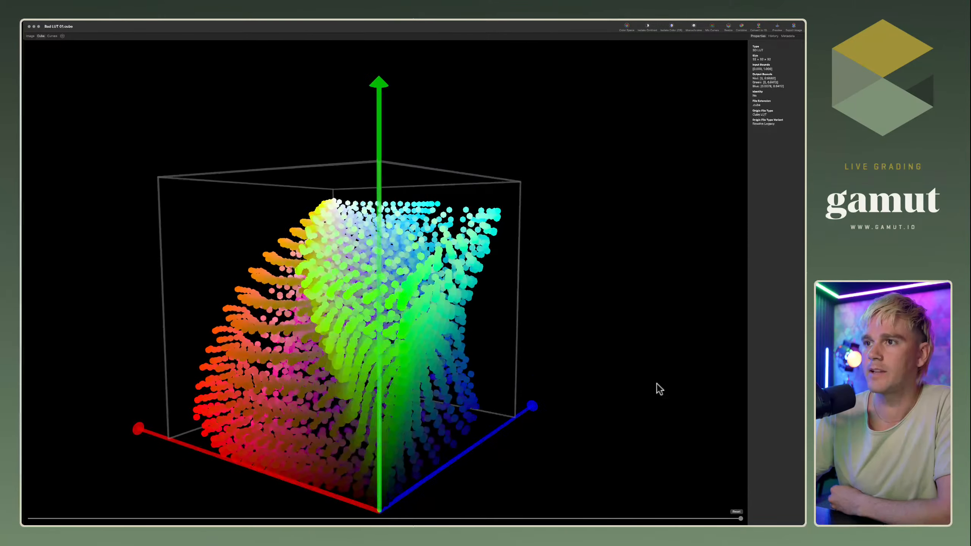
pyautogui.moveTo(449, 345); pyautogui.dragTo(546, 332)
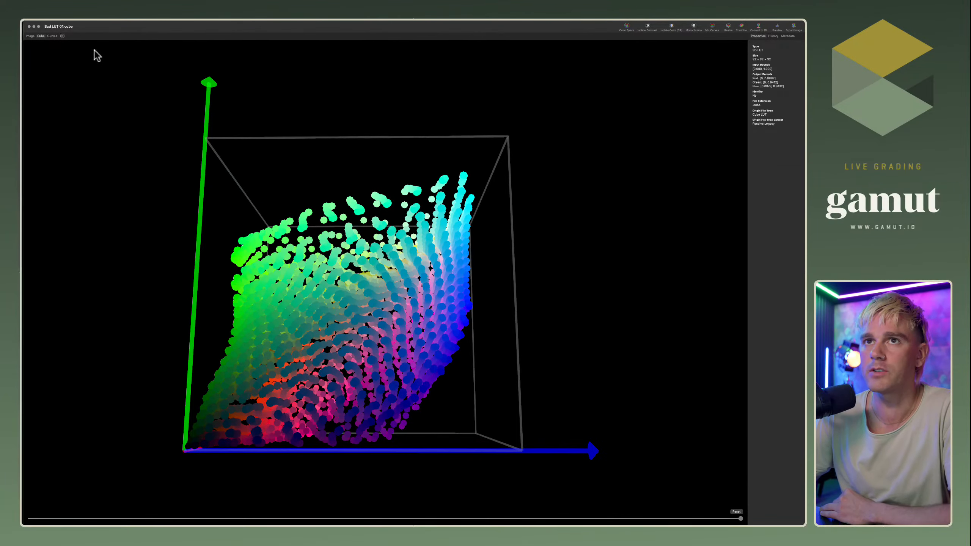
pyautogui.click(52, 36)
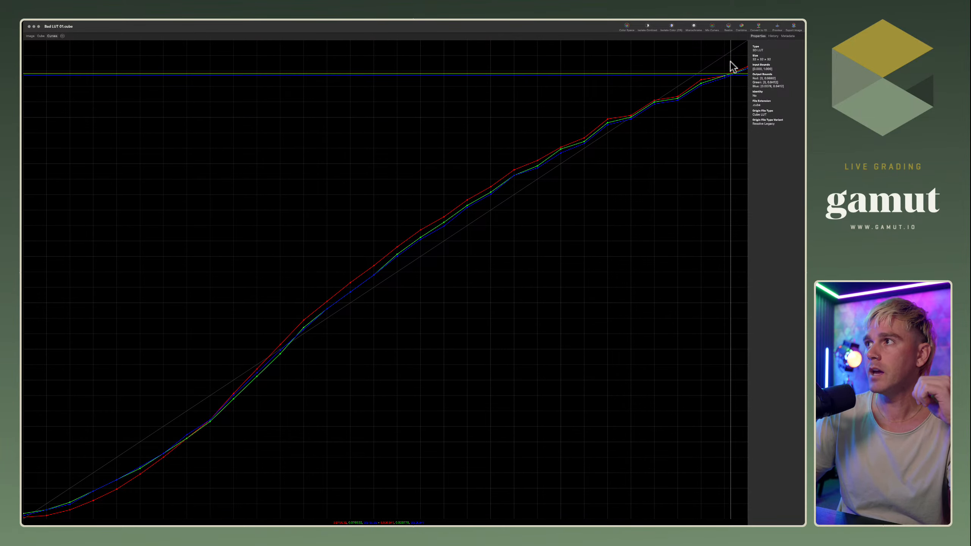
# - Resize Bad LUT 01.cube to a cube size of 65
pyautogui.click(728, 28)
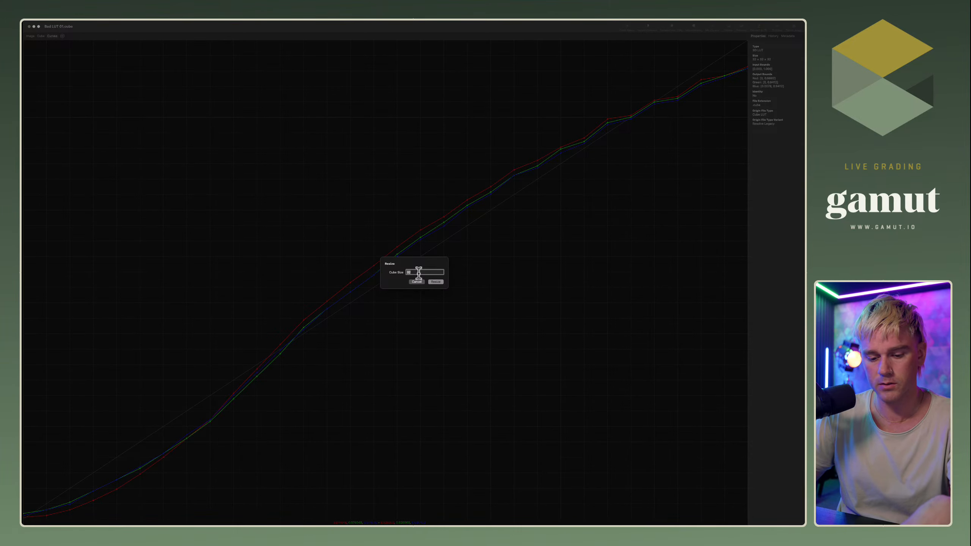
pyautogui.write('65')
pyautogui.click(435, 282)
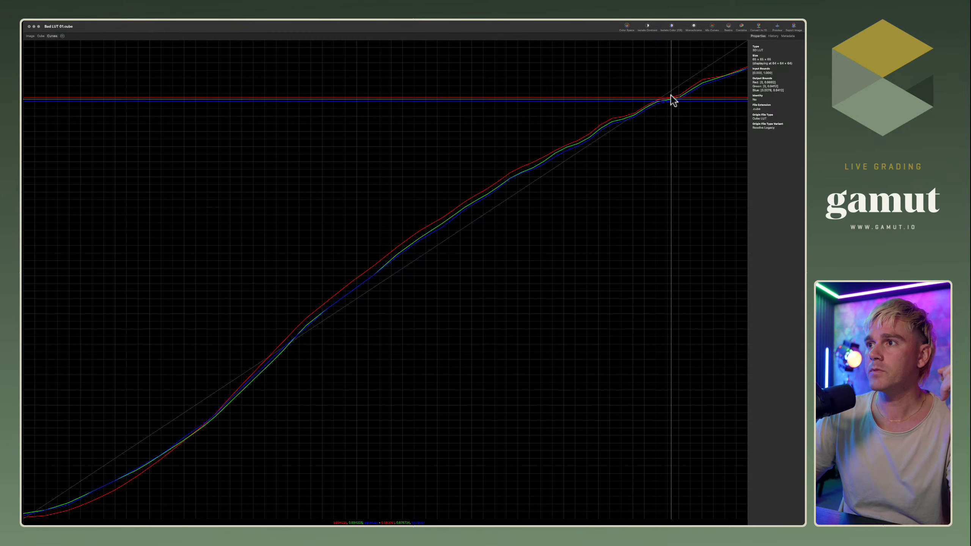
# - Review the resized LUT's metadata, history and properties, and compare its 3D cube plot with its RGB curves
pyautogui.click(787, 35)
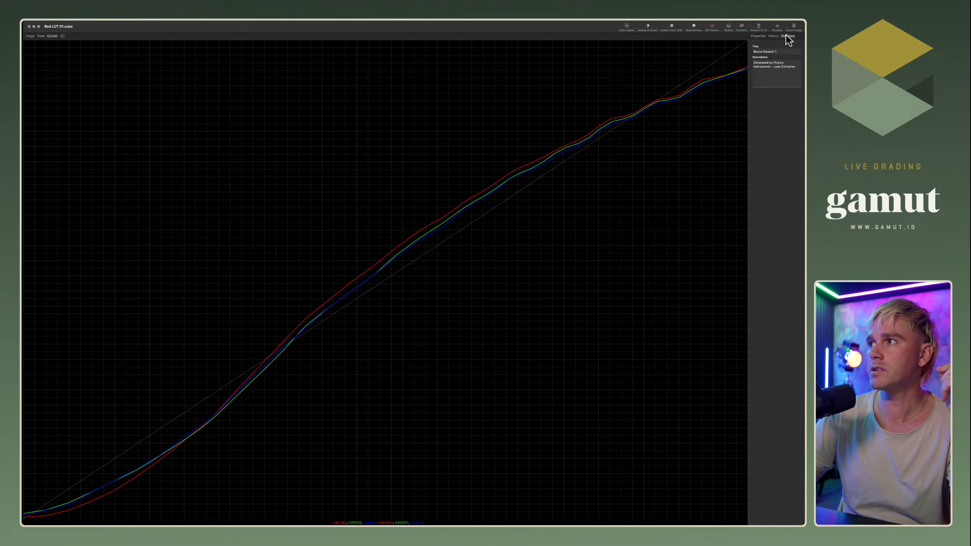
pyautogui.click(758, 35)
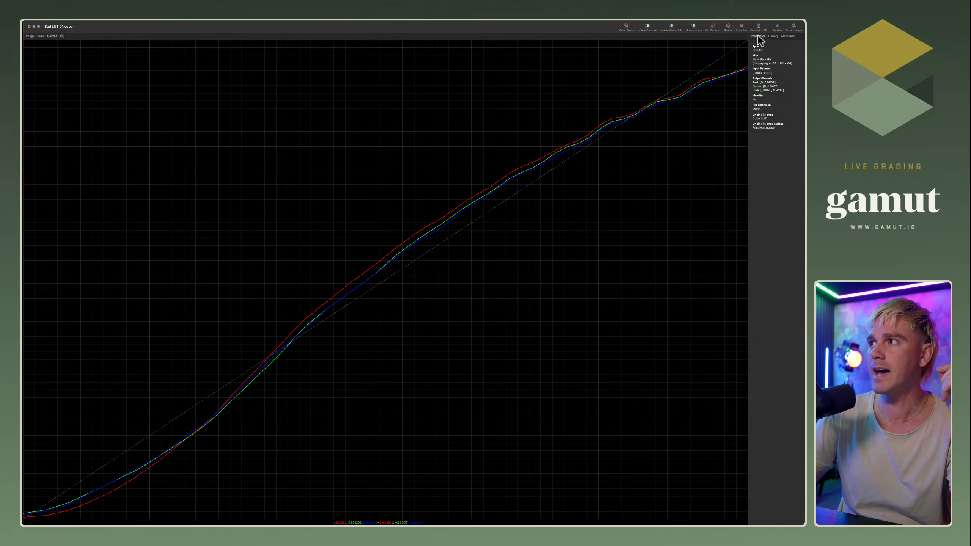
pyautogui.click(772, 36)
pyautogui.click(758, 36)
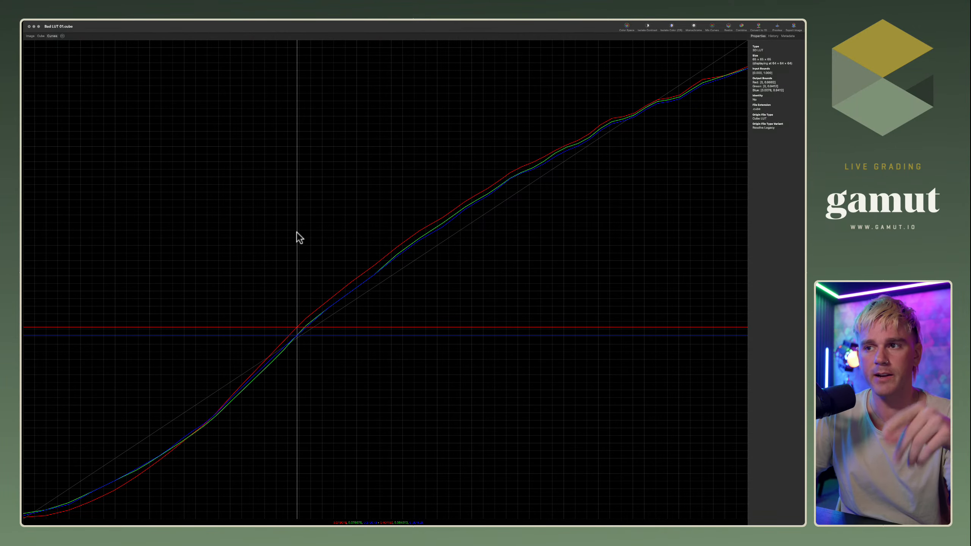
pyautogui.click(41, 35)
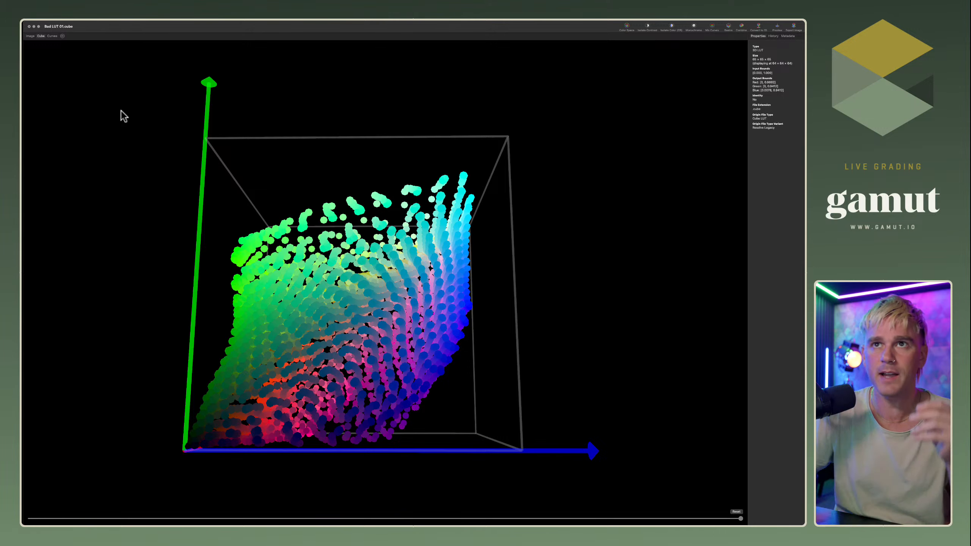
pyautogui.click(52, 36)
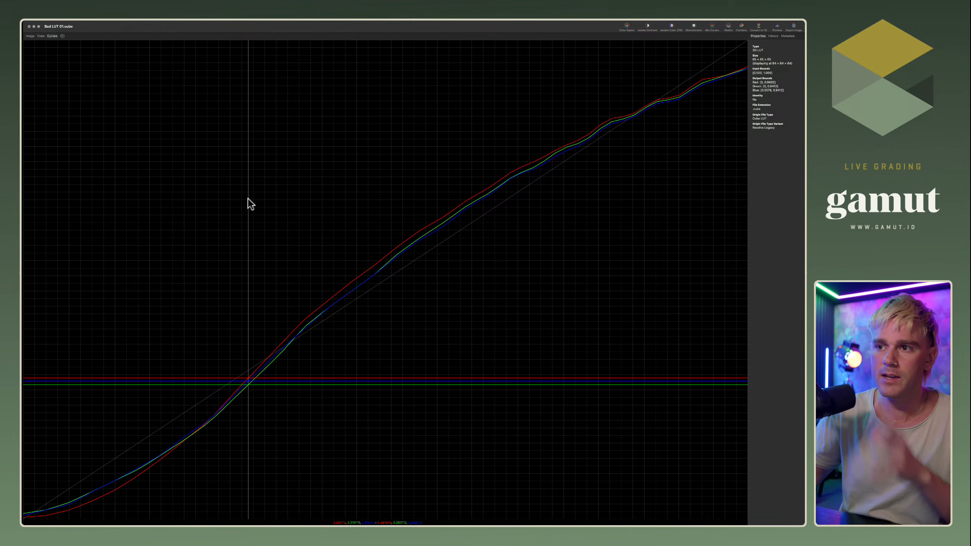
# - Apply L-Path smoothing to the resized LUT, keeping the default radius
pyautogui.moveTo(147, 24)
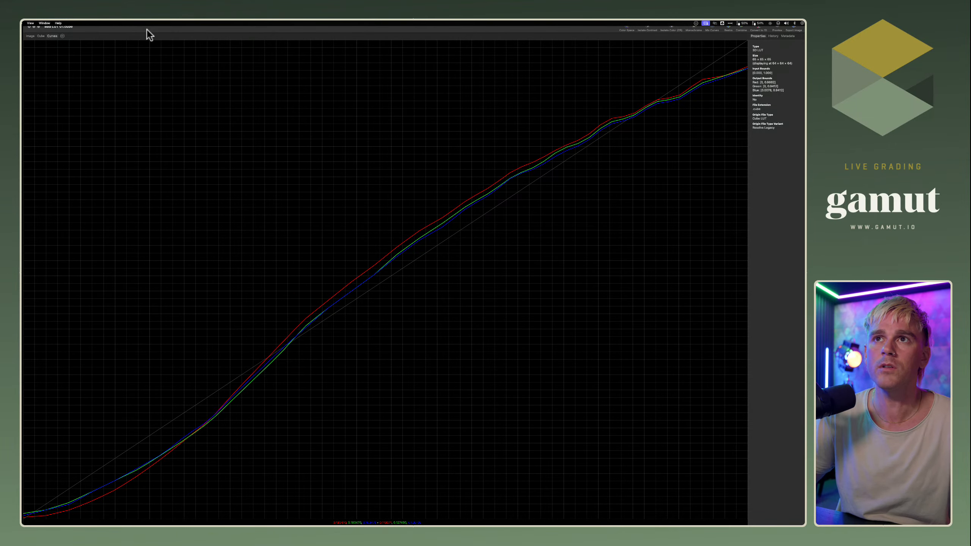
pyautogui.click(22, 23)
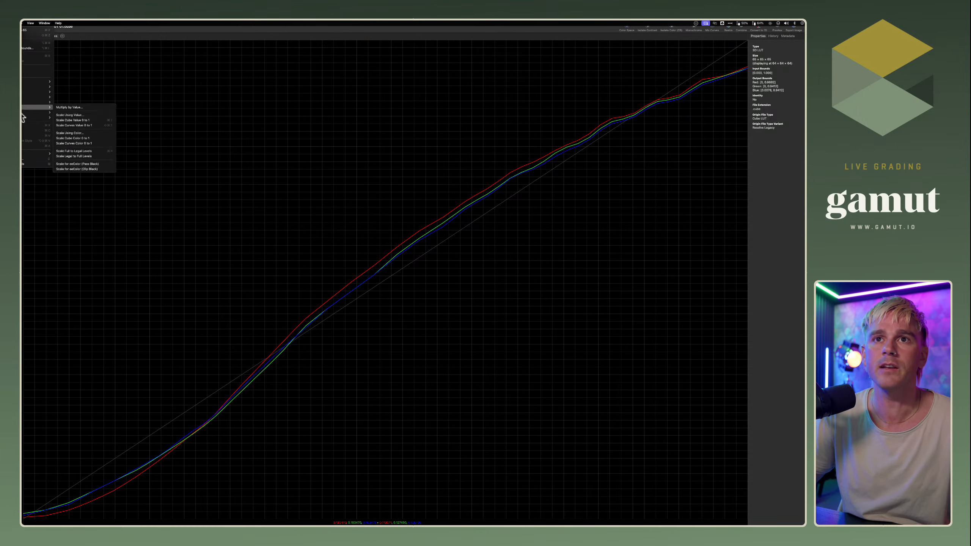
pyautogui.moveTo(23, 119)
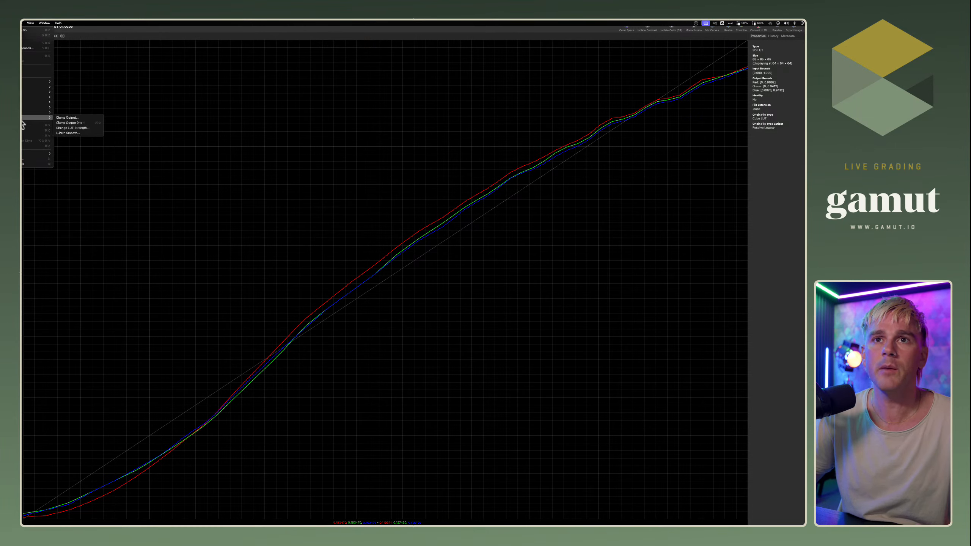
pyautogui.click(67, 133)
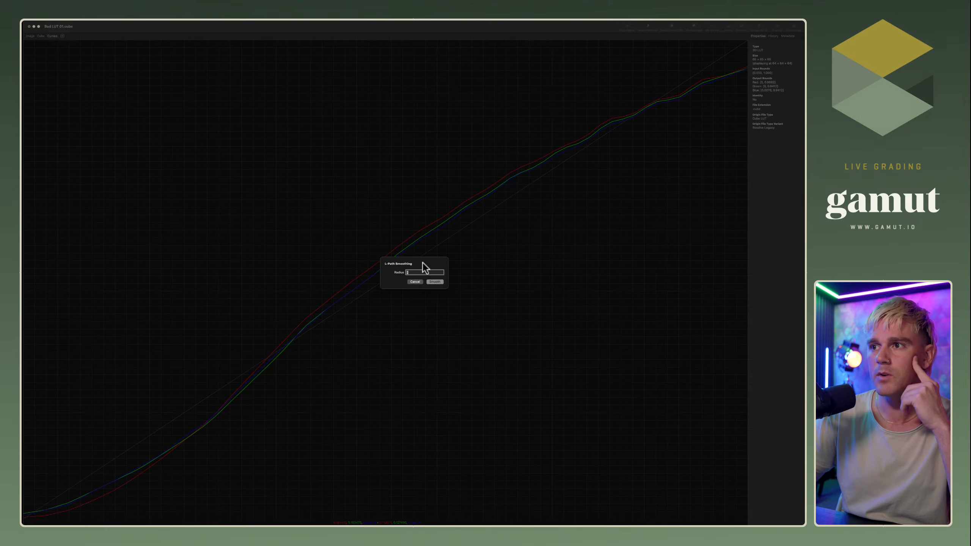
pyautogui.click(434, 282)
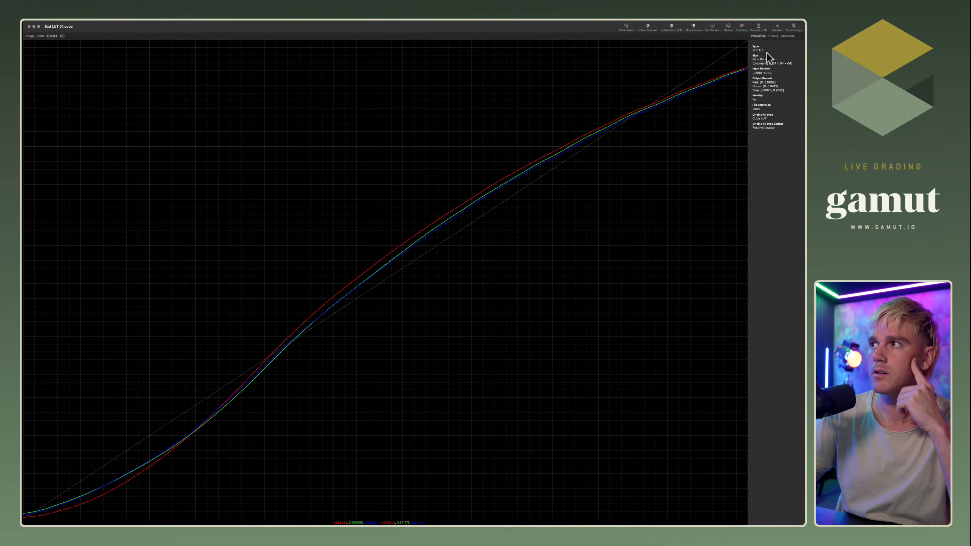
# - Show the LUT's edit history and compare the RGB curves with and without the L-Path smoothing, ending with it applied
pyautogui.click(774, 35)
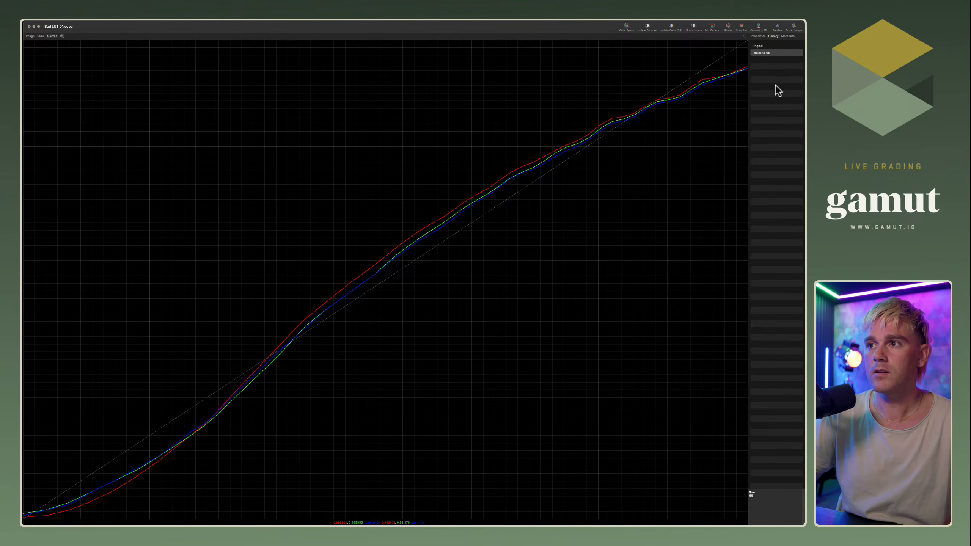
pyautogui.press('super+shift+z')
pyautogui.press('super+z')
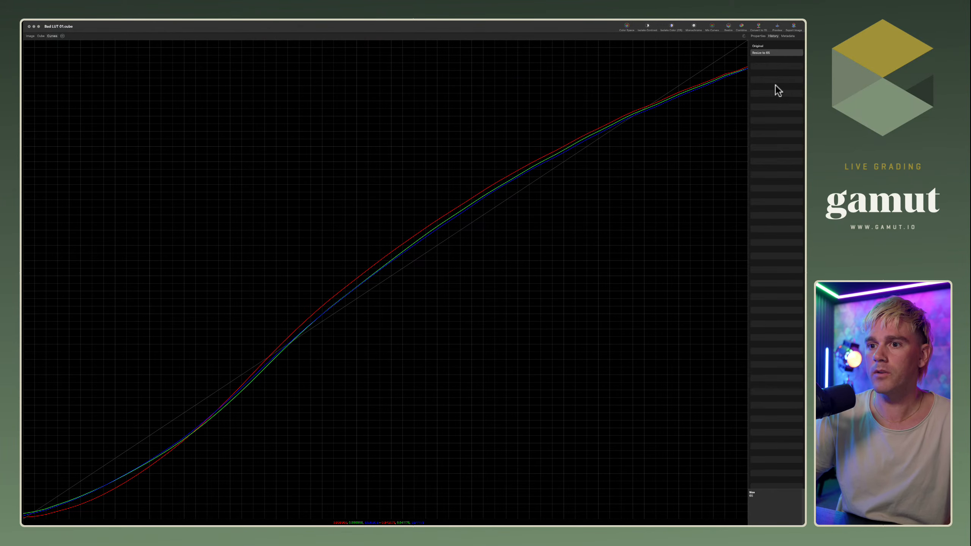
pyautogui.press('super+shift+z')
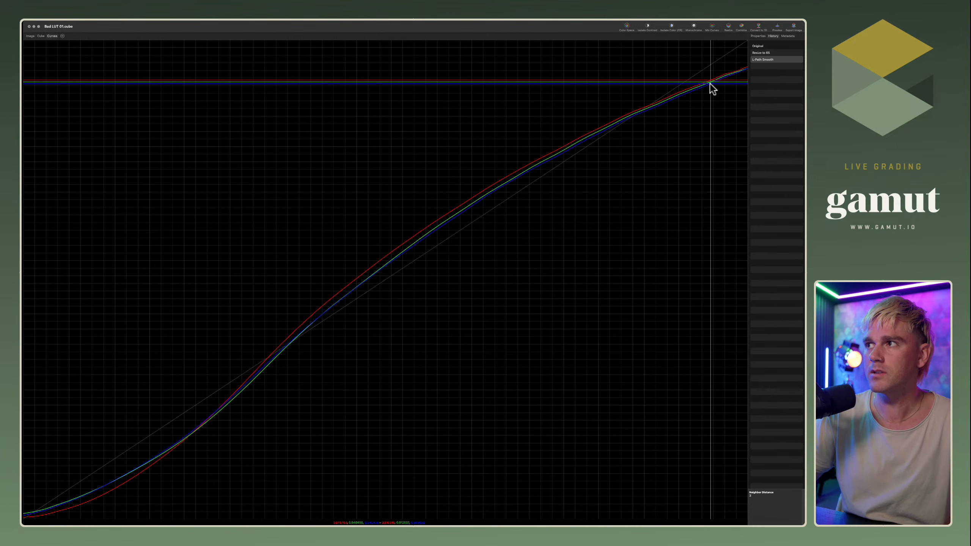
pyautogui.press('super+z')
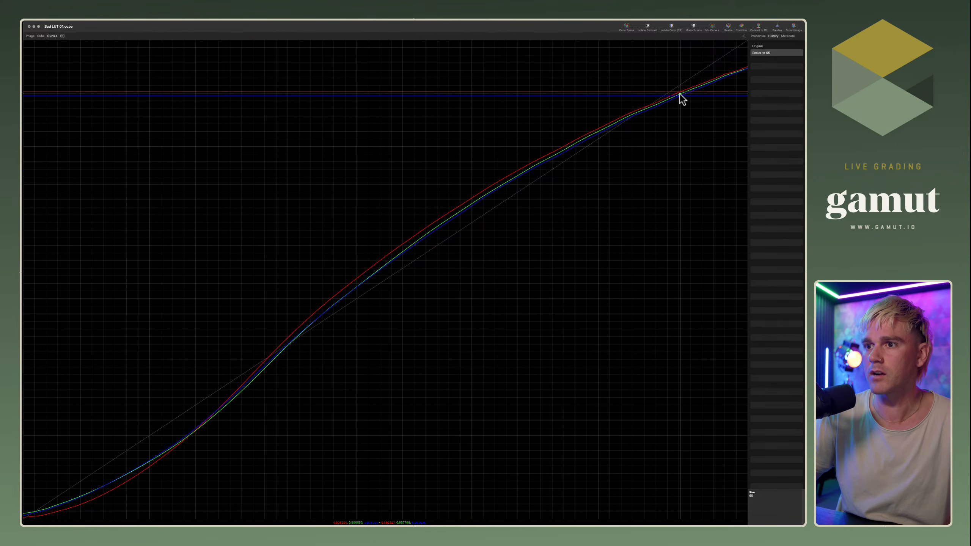
pyautogui.press('super+shift+z')
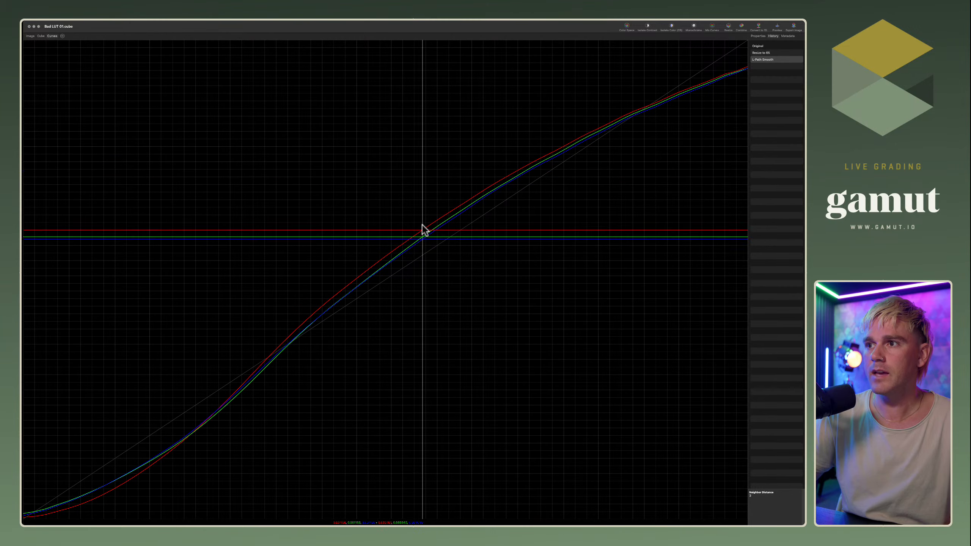
pyautogui.press('super+z')
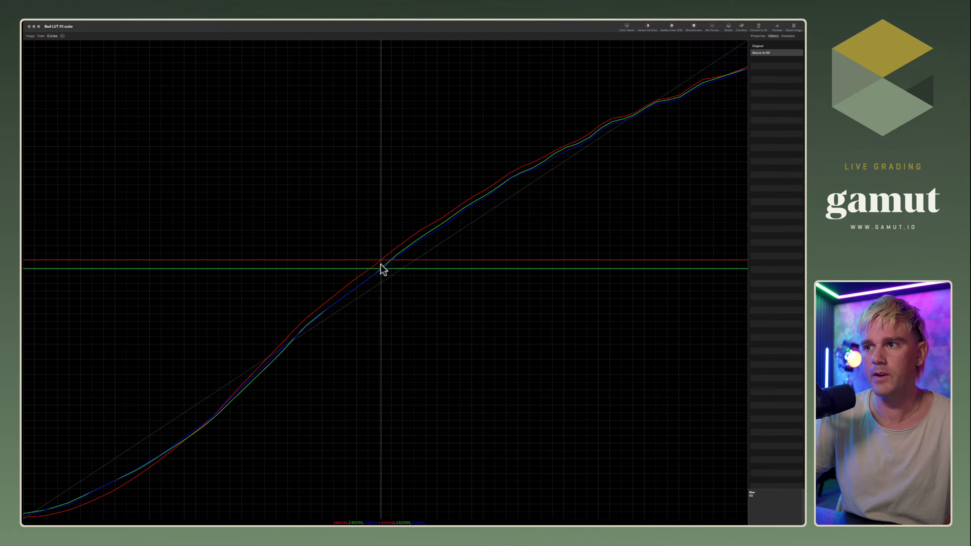
pyautogui.press('super+shift+z')
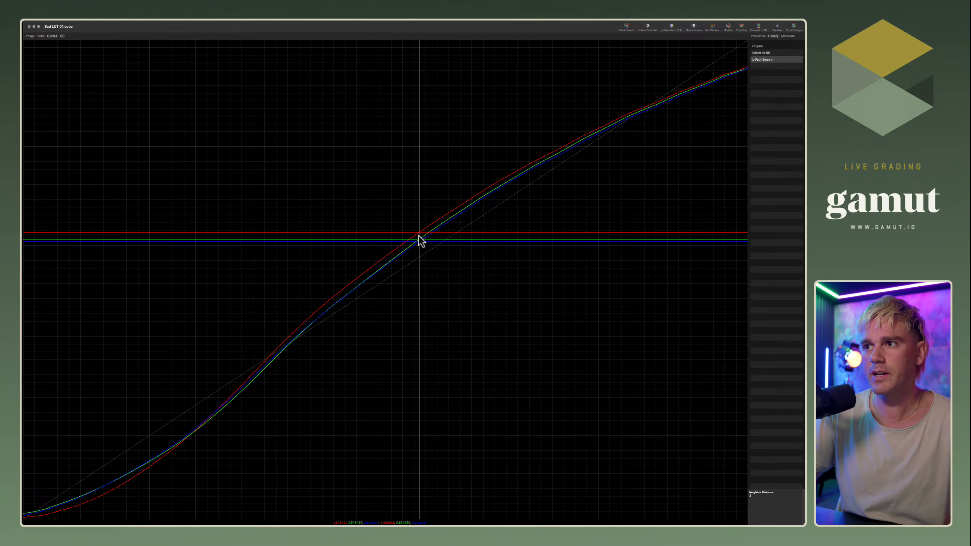
pyautogui.press('super+z')
pyautogui.press('super+shift+z')
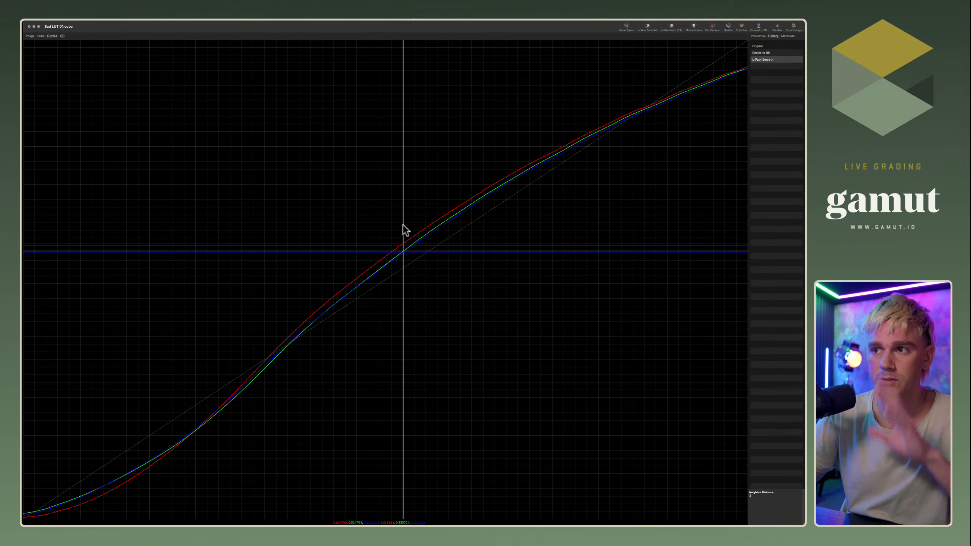
# - Inspect the smoothed LUT's 3D cube plot from another angle and return to its RGB curves
pyautogui.click(41, 36)
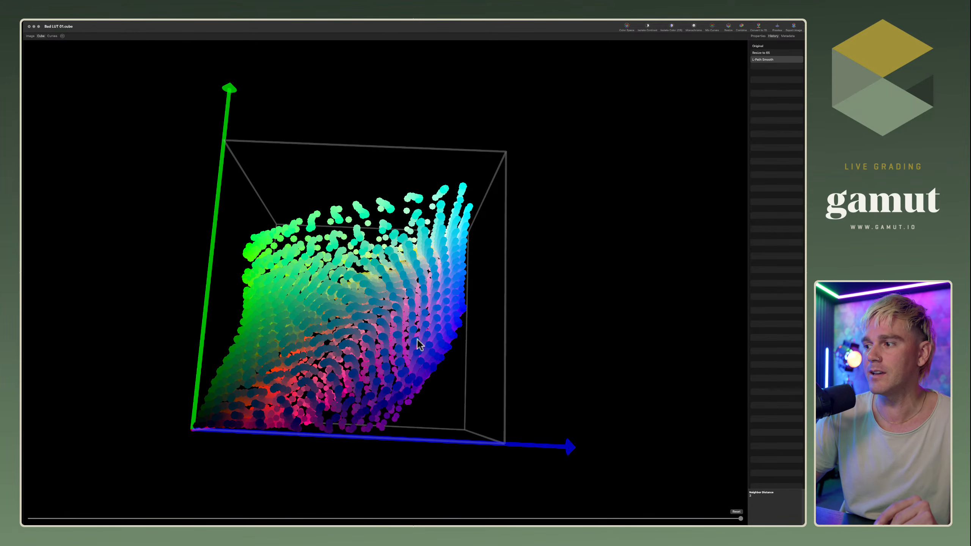
pyautogui.moveTo(417, 339); pyautogui.dragTo(482, 368)
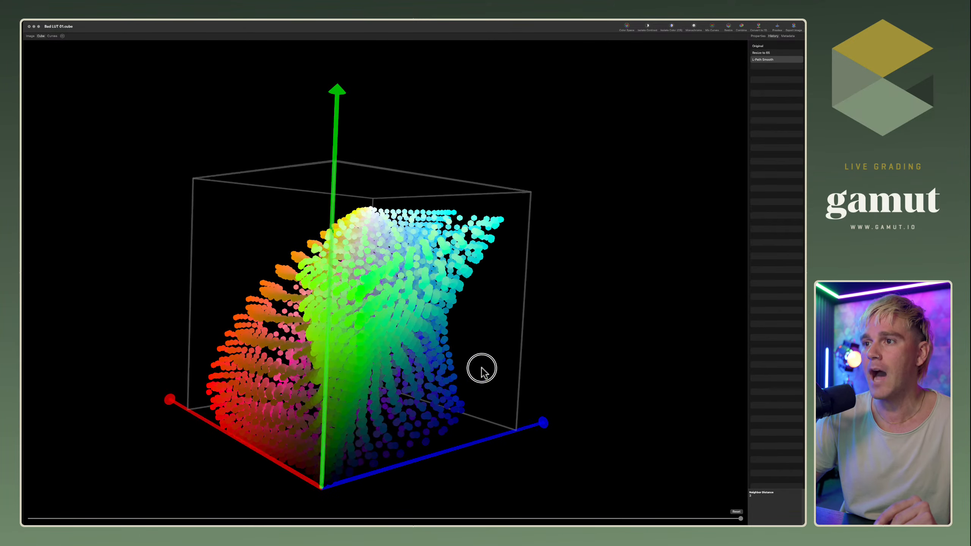
pyautogui.click(50, 37)
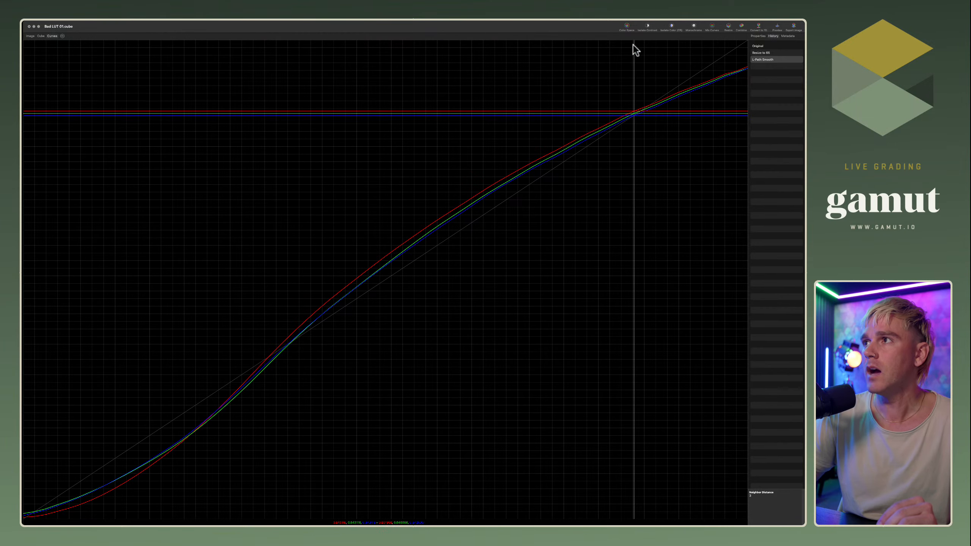
# - Isolate the smoothed LUT's contrast, inspect it in the cube plot from another angle, and undo the isolation
pyautogui.click(646, 28)
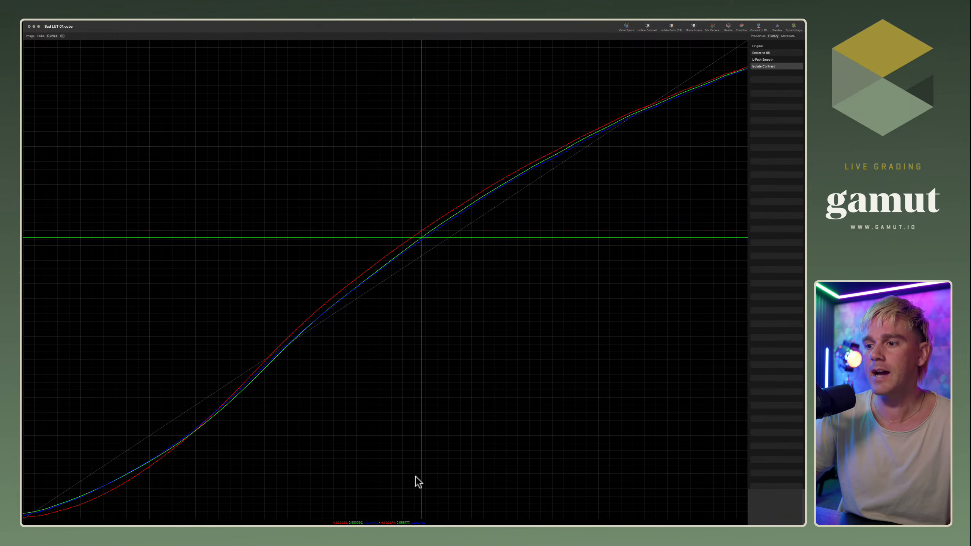
pyautogui.click(41, 36)
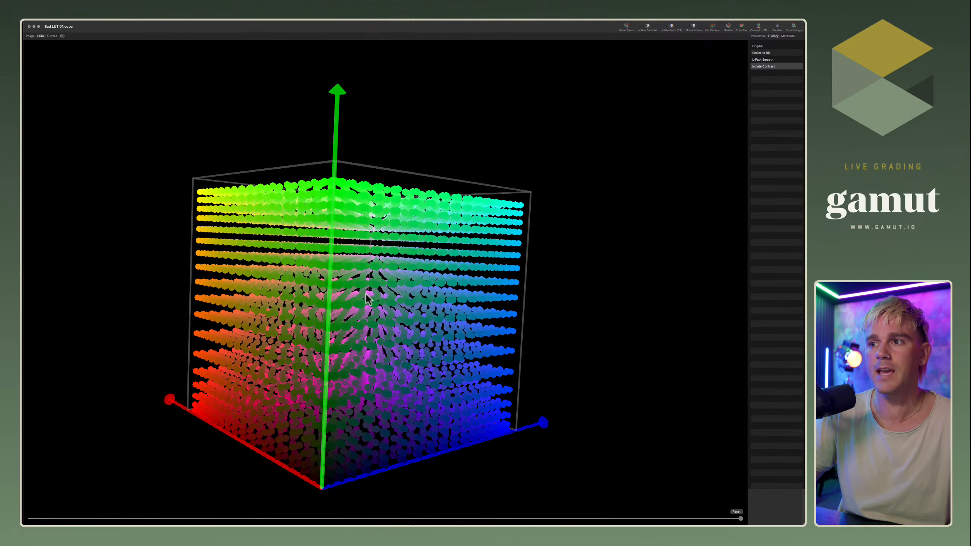
pyautogui.click(740, 516)
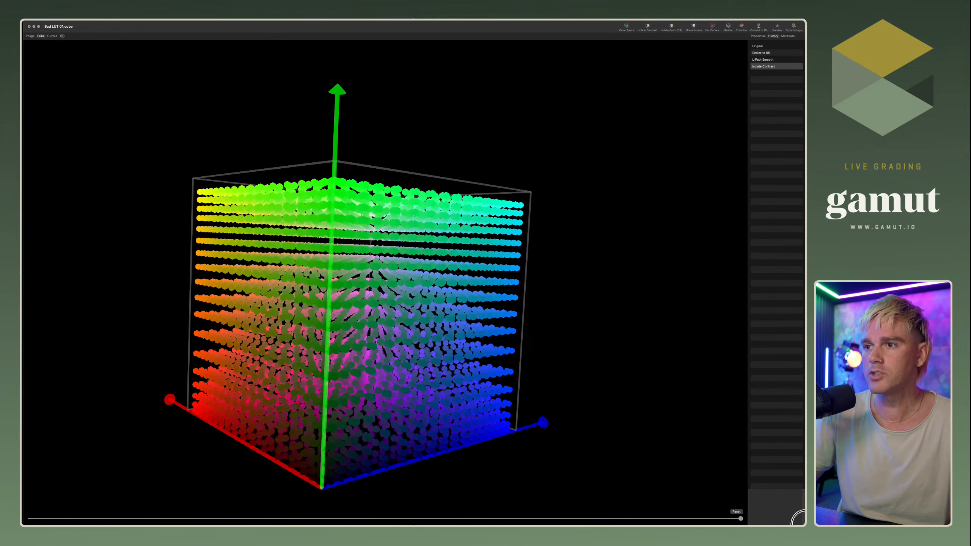
pyautogui.moveTo(516, 410); pyautogui.dragTo(559, 246)
pyautogui.press('super+z')
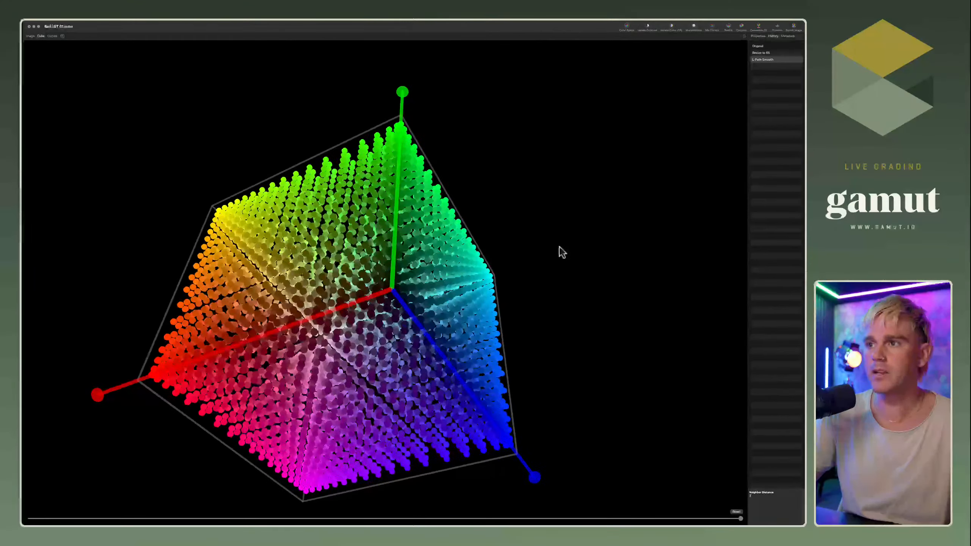
# - Isolate the smoothed LUT's color, examine it in the RGB curves and the rotated cube plot, and undo the isolation
pyautogui.moveTo(466, 242); pyautogui.dragTo(608, 114)
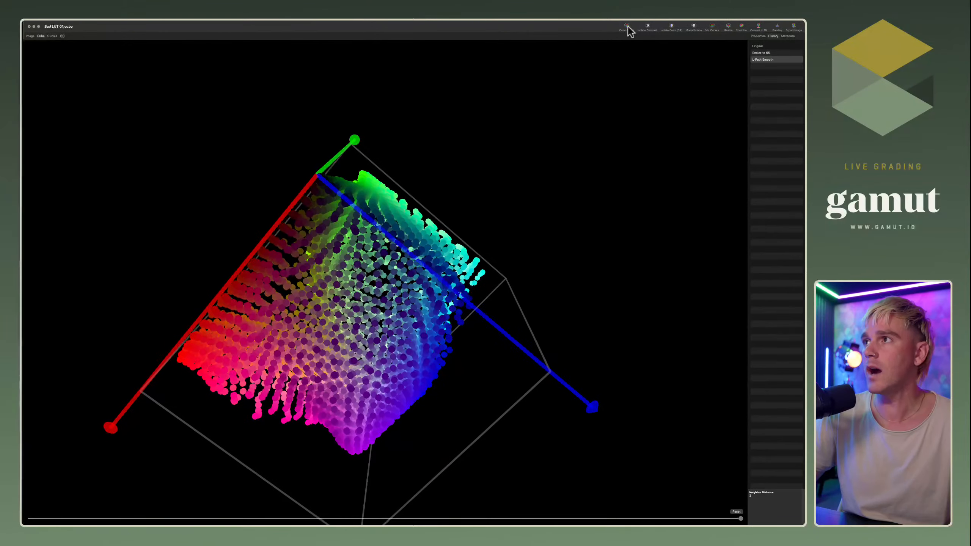
pyautogui.click(672, 27)
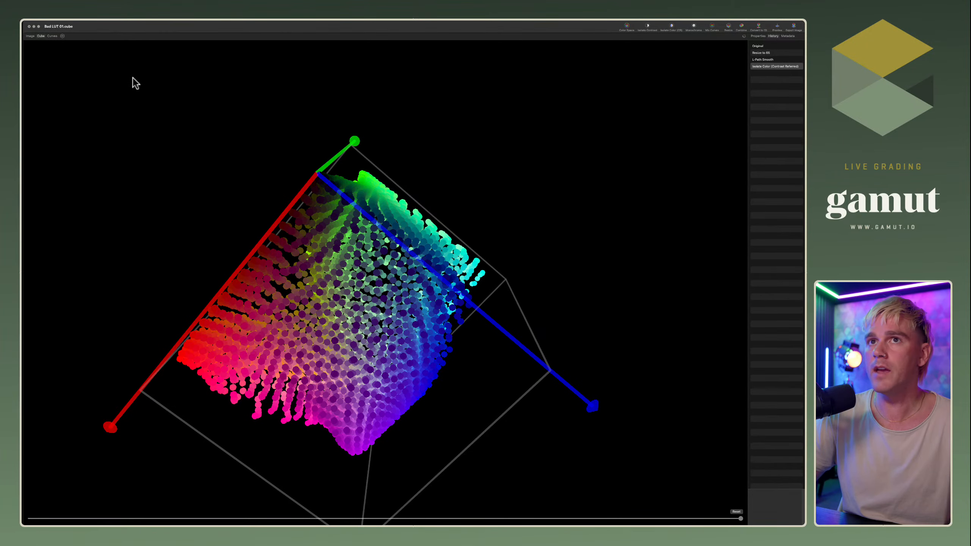
pyautogui.click(50, 37)
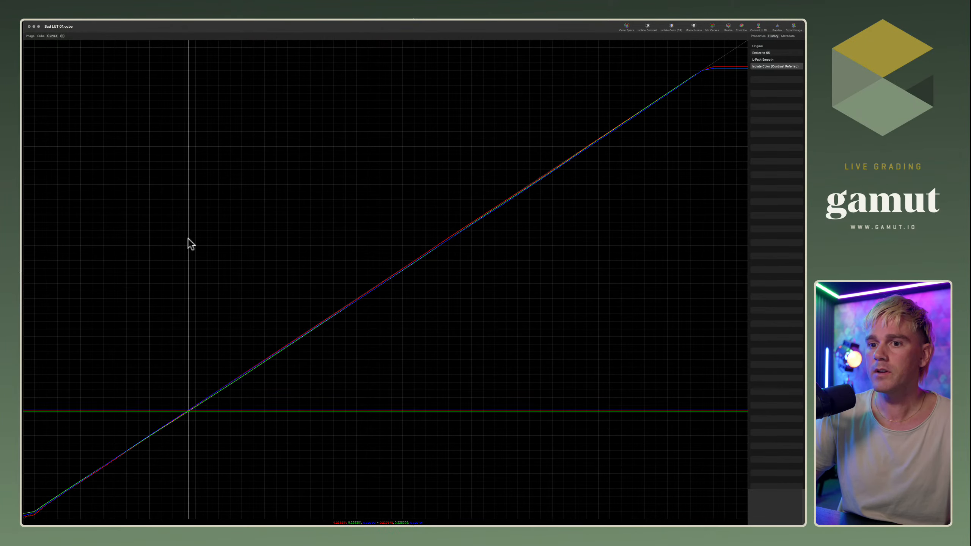
pyautogui.click(41, 36)
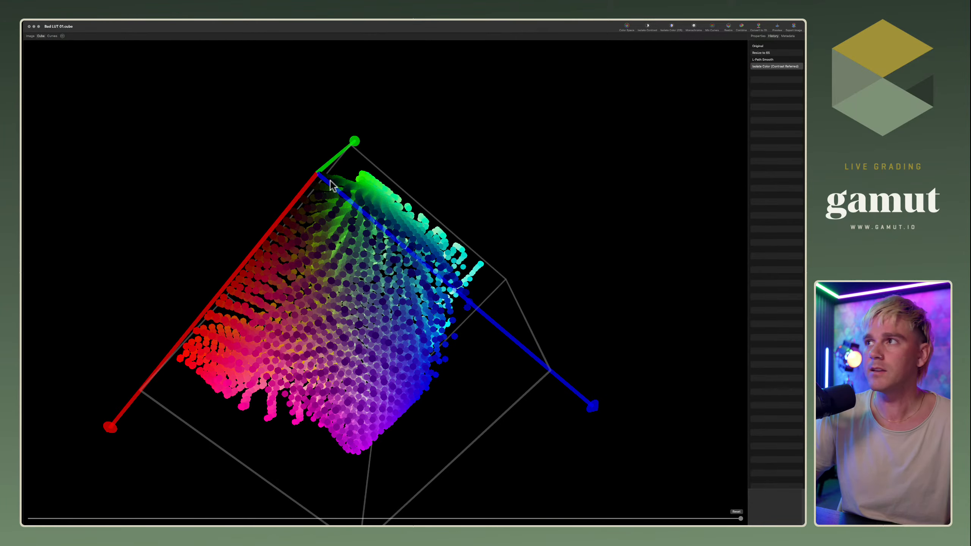
pyautogui.moveTo(332, 386); pyautogui.dragTo(545, 294)
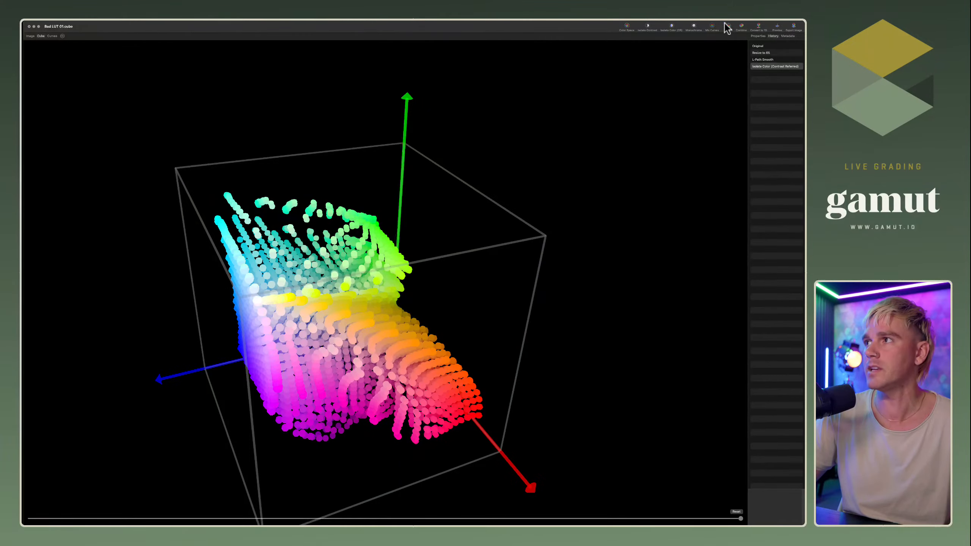
pyautogui.press('super+z')
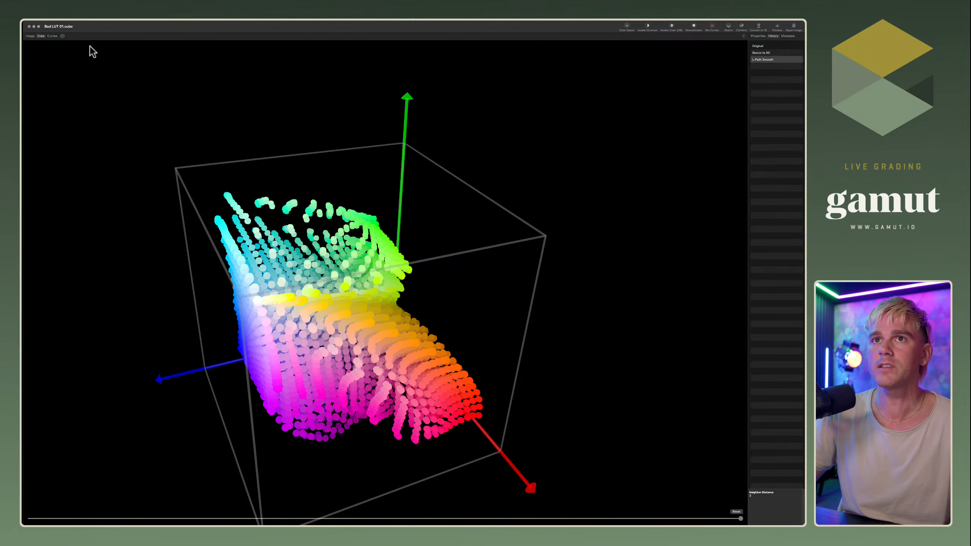
# - Mix the LUT's RGB curves using the Averaged RGB source, examine the combined curve, and undo the mix
pyautogui.click(52, 36)
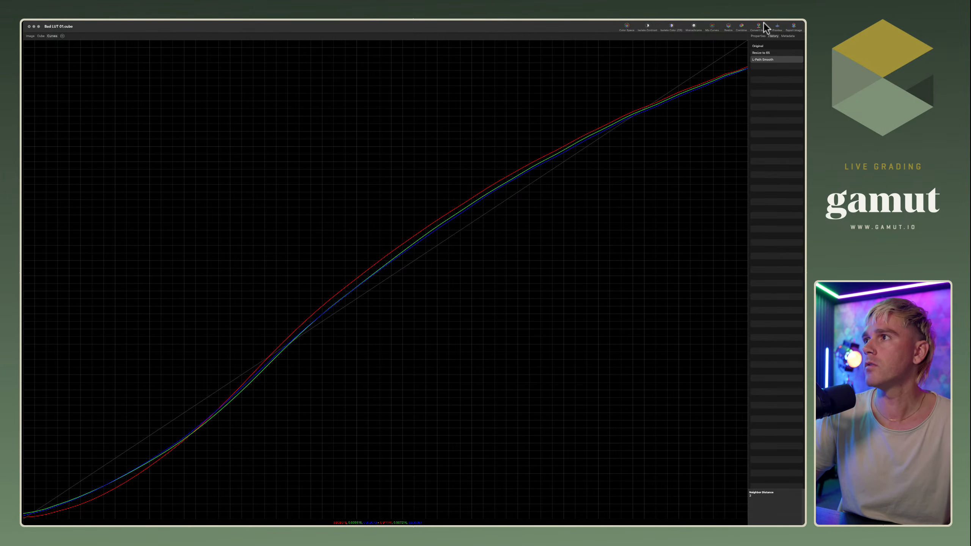
pyautogui.click(714, 26)
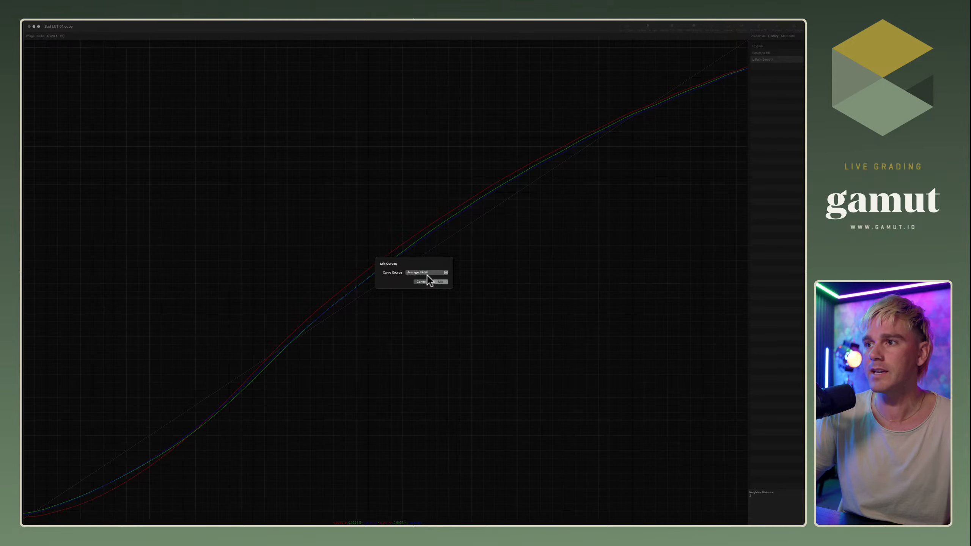
pyautogui.click(440, 281)
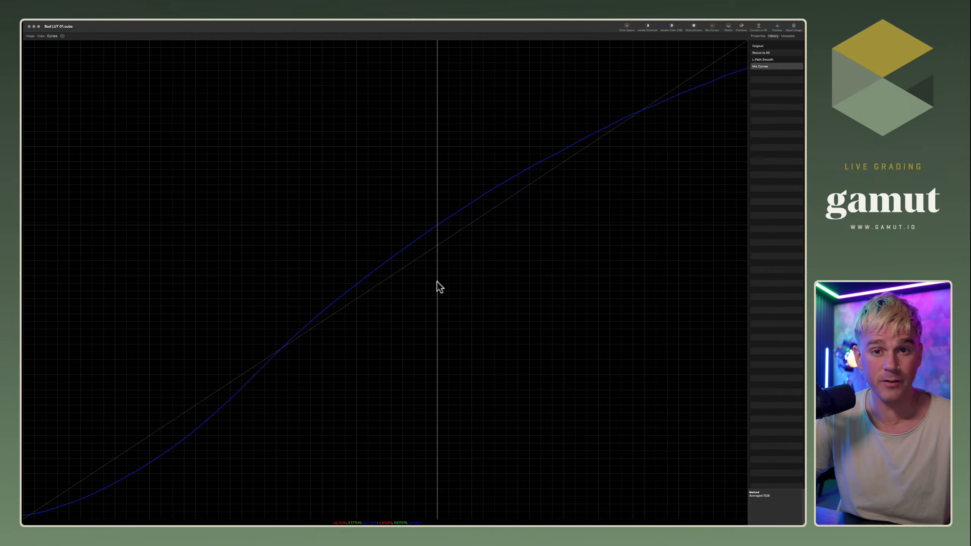
pyautogui.press('super+z')
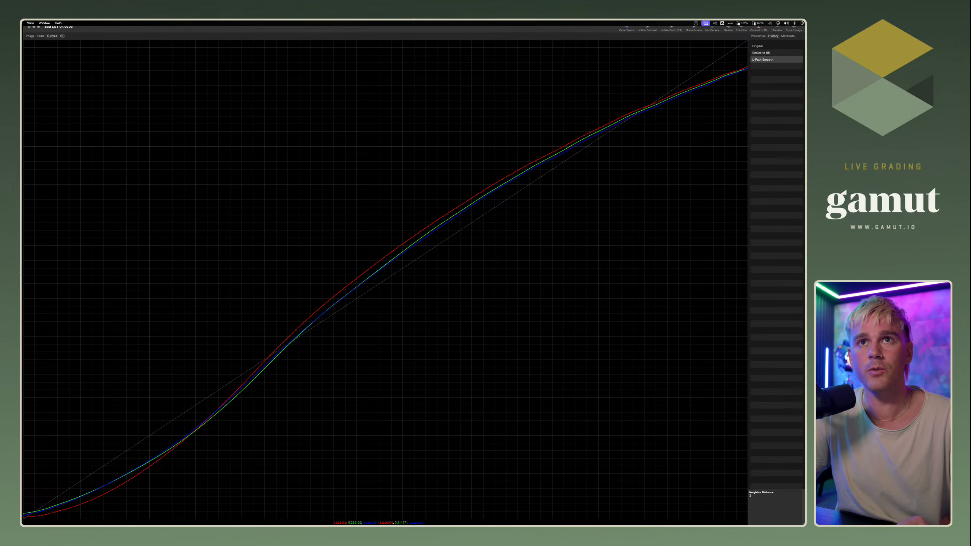
pyautogui.click(23, 24)
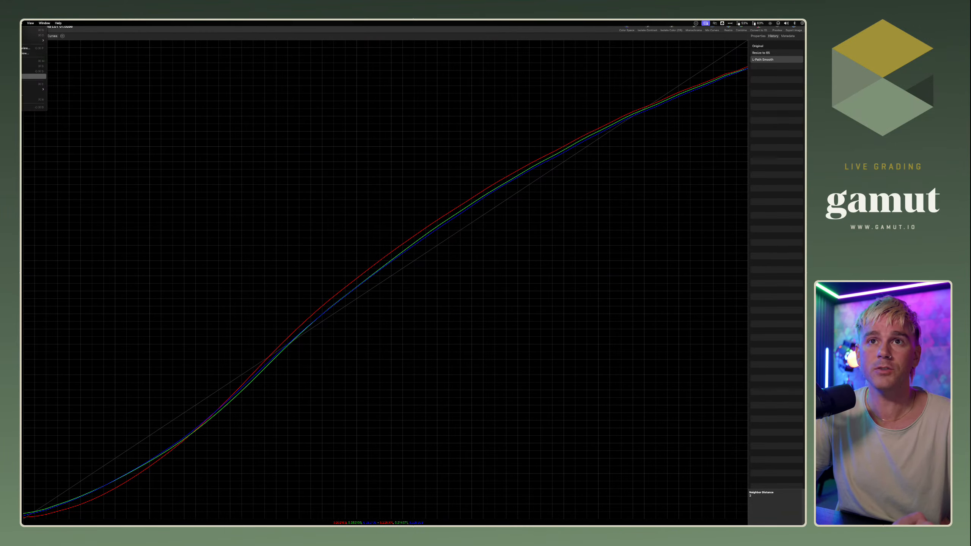
pyautogui.moveTo(23, 23)
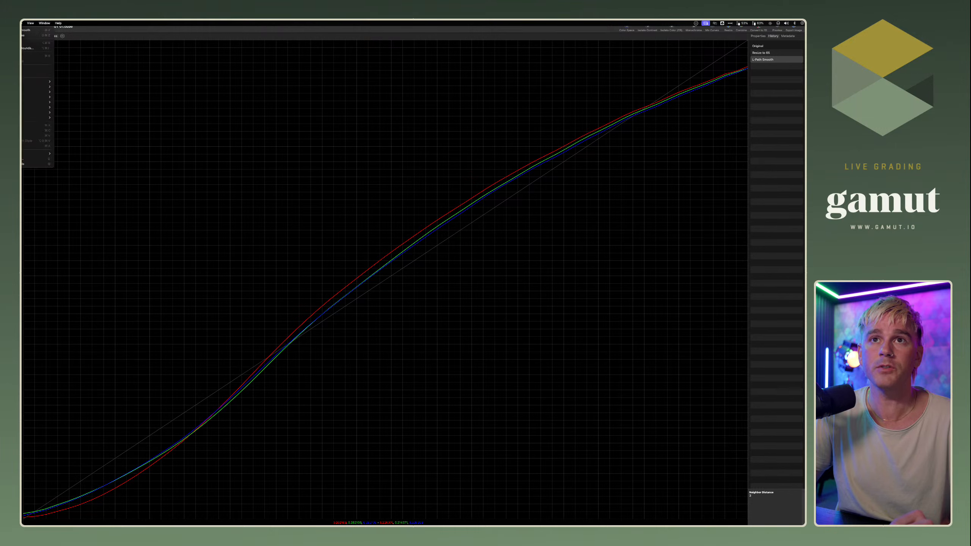
pyautogui.moveTo(40, 117)
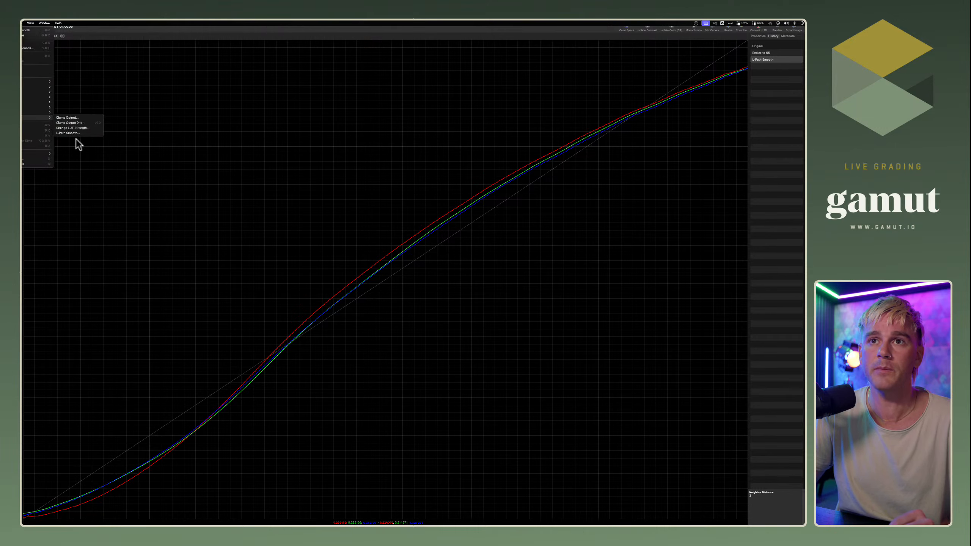
pyautogui.click(127, 171)
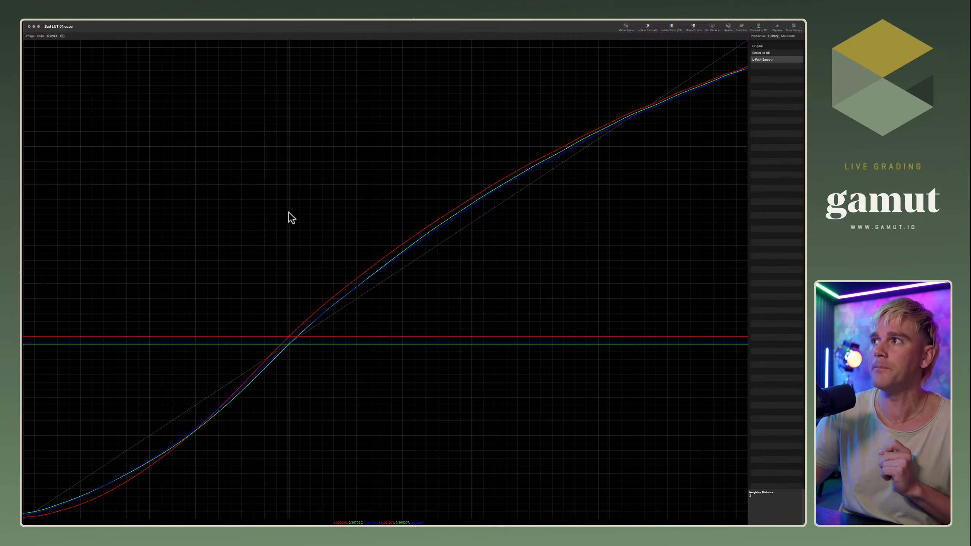
# - Switch to DaVinci Resolve, disable the bad LUT node on the wedding clip, and enable the First Pass node
pyautogui.press('super+Tab')
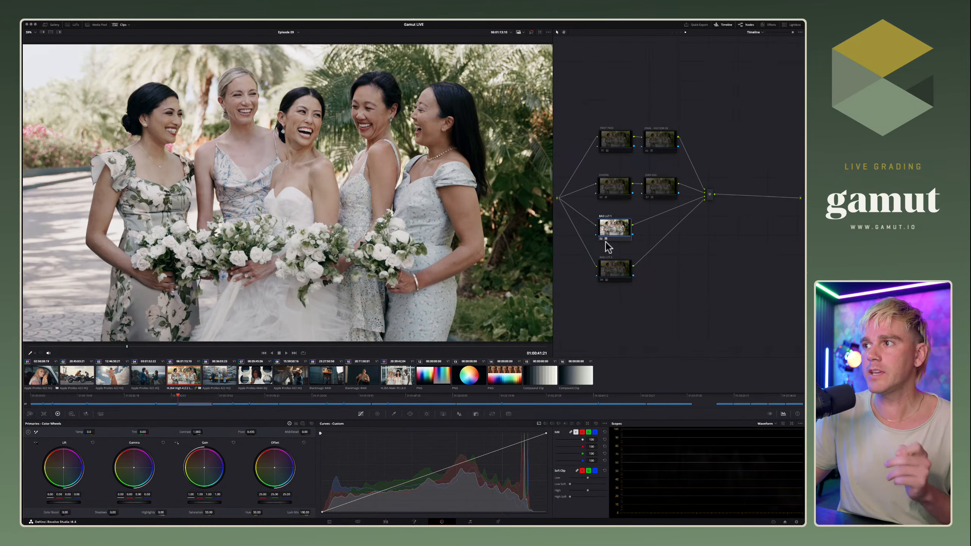
pyautogui.hotkey('ctrl', 'd')
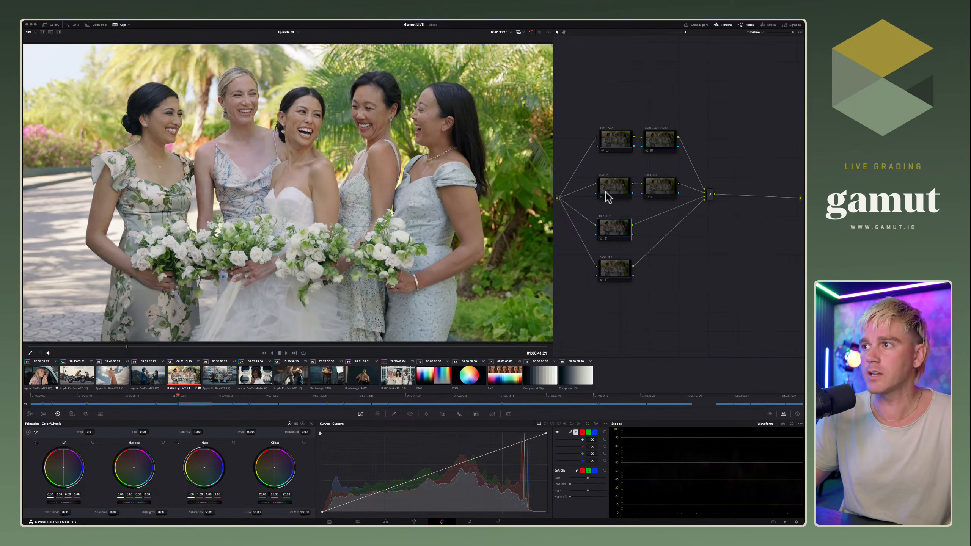
pyautogui.hotkey('ctrl', 'd')
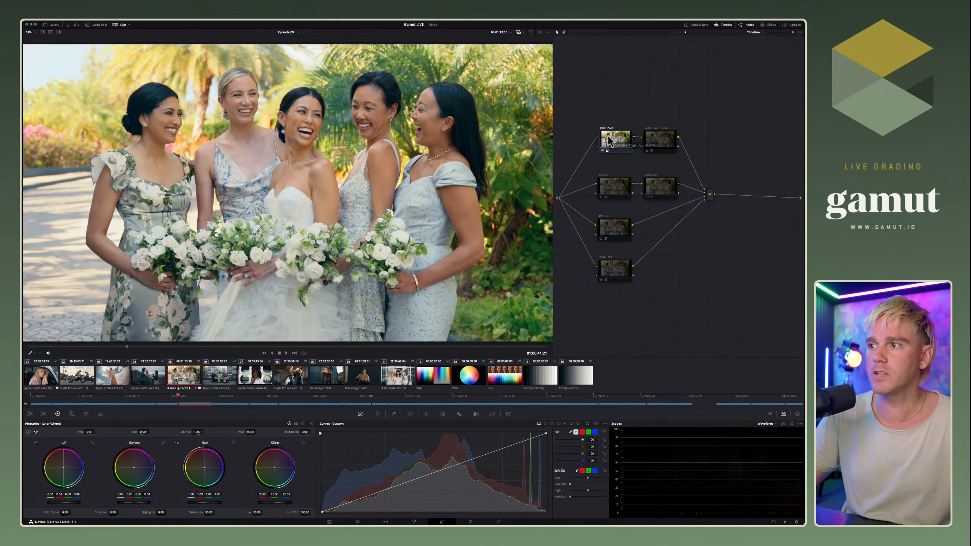
# - Open the enlarged scopes for the wedding clip and raise the waveform trace brightness
pyautogui.hotkey('ctrl', 'shift', 'w')
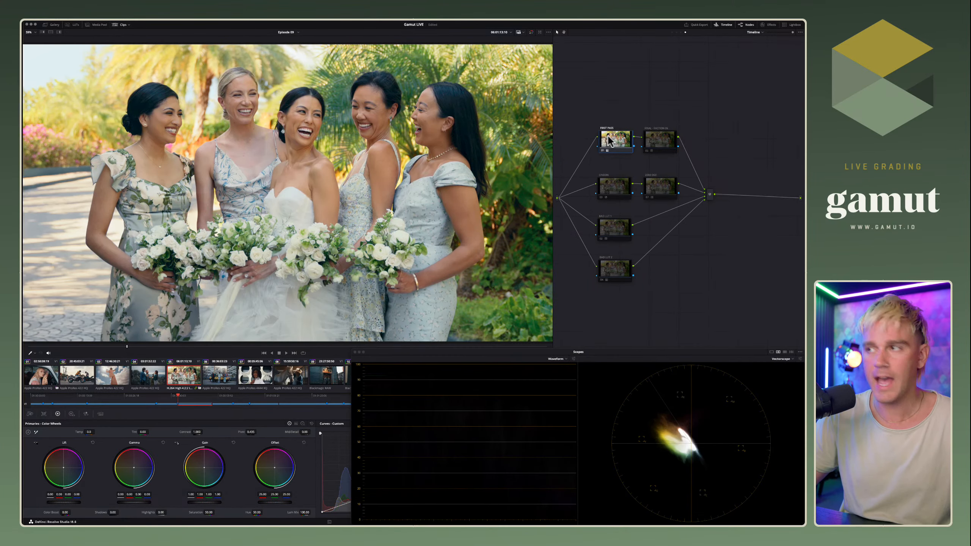
pyautogui.click(573, 359)
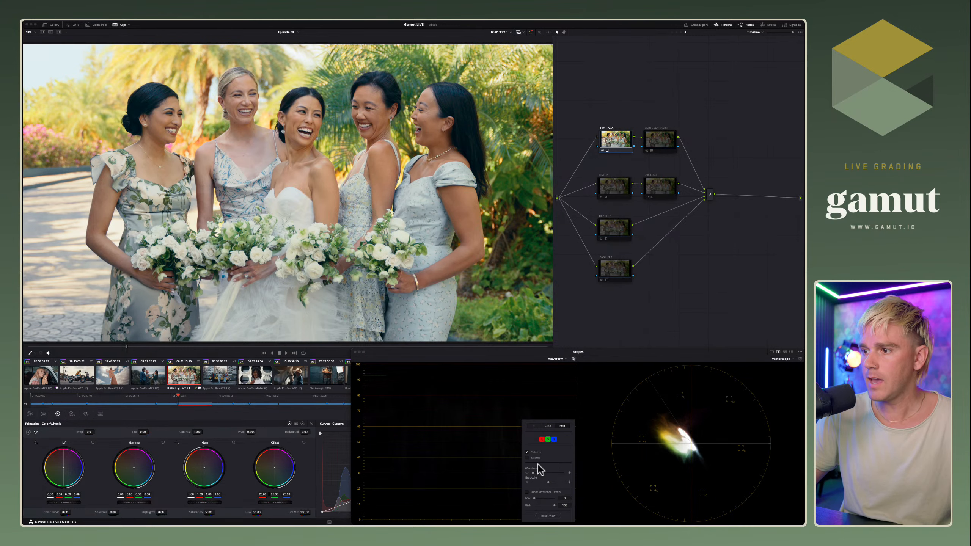
pyautogui.moveTo(532, 472); pyautogui.dragTo(539, 473)
pyautogui.hotkey('ctrl', 'shift', 'w')
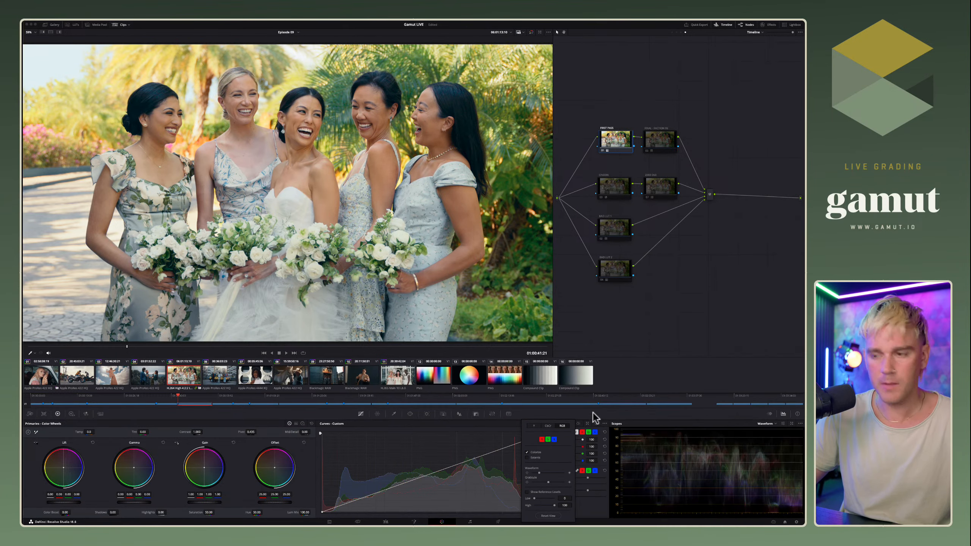
# - Show the last gray ramp clip in the enlarged scopes and lower the waveform trace brightness to separate the RGB traces
pyautogui.click(583, 380)
pyautogui.hotkey('ctrl', 'shift', 'w')
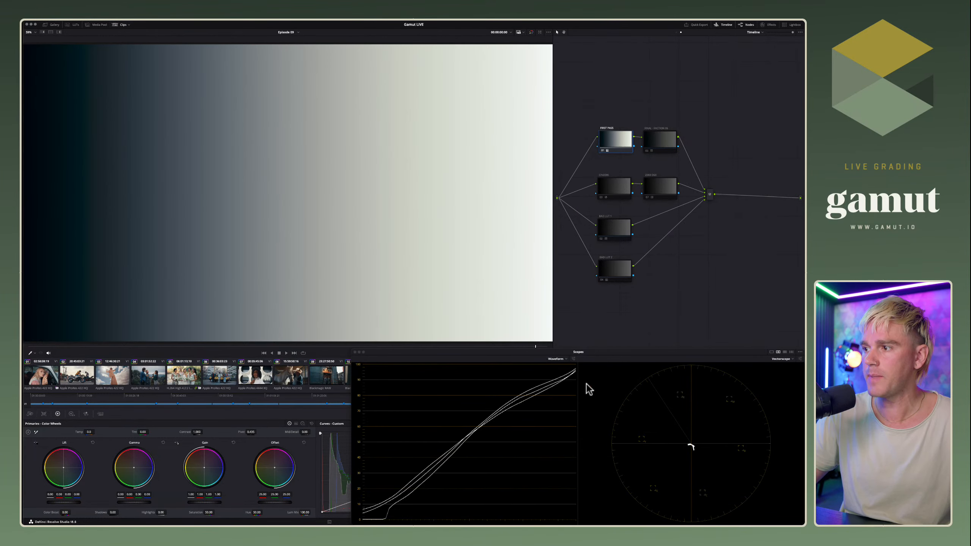
pyautogui.click(573, 359)
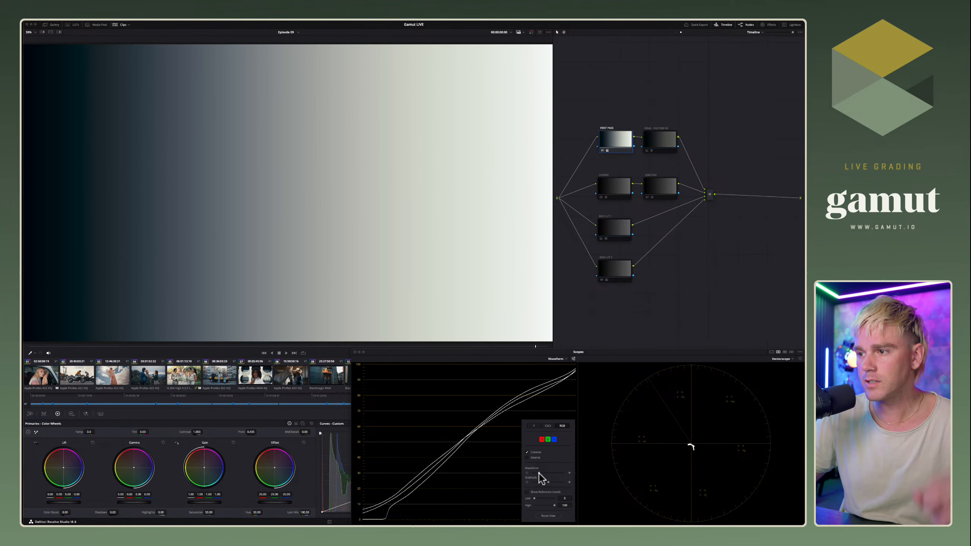
pyautogui.moveTo(539, 473); pyautogui.dragTo(533, 473)
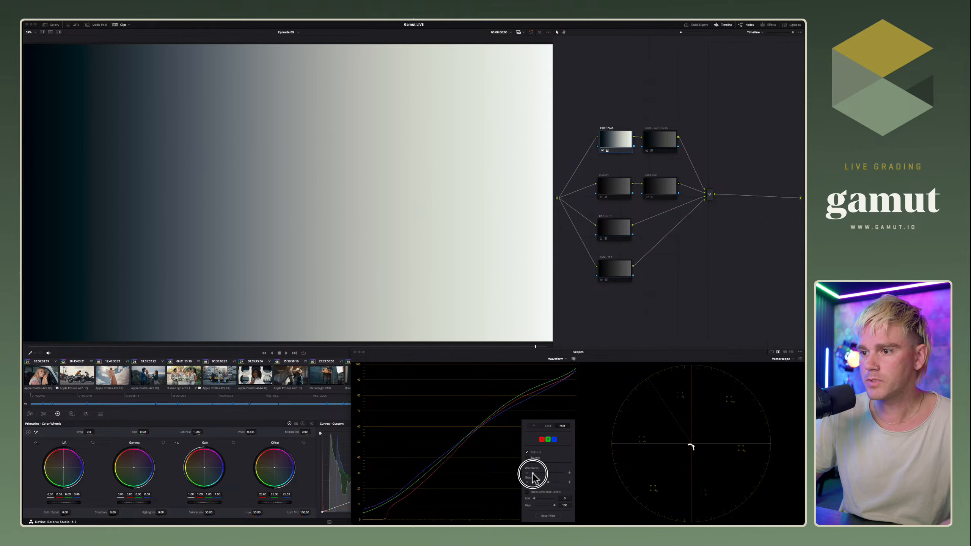
pyautogui.click(583, 330)
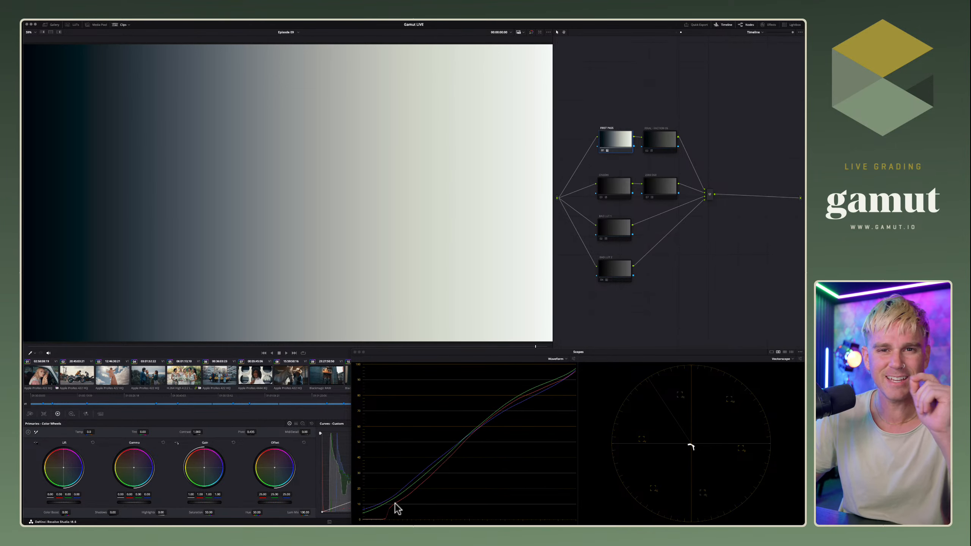
# - Disable the First Pass node and enable the Final node to compare their RGB curves on the gray ramp
pyautogui.click(610, 129)
pyautogui.press('super+d')
pyautogui.click(666, 140)
pyautogui.press('super+d')
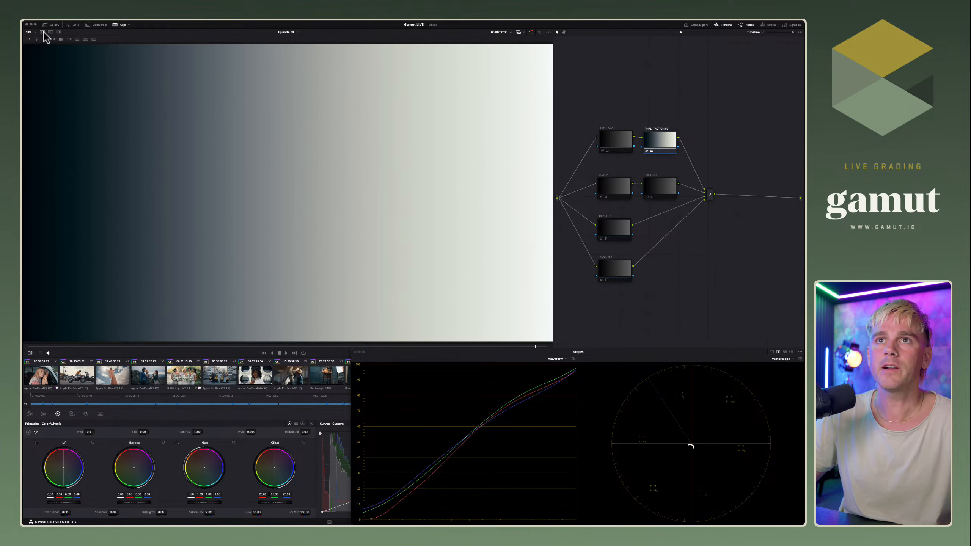
# - Compare the First Pass and Final LUTs on the gray ramp by moving an image wipe across the shadows and full range
pyautogui.hotkey('ctrl', 'd')
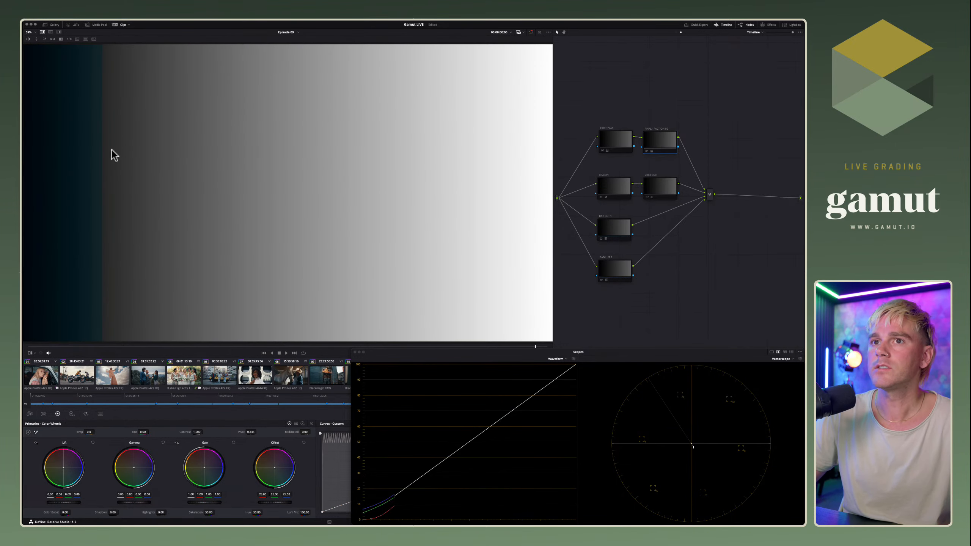
pyautogui.moveTo(111, 150); pyautogui.dragTo(574, 160)
pyautogui.click(620, 144)
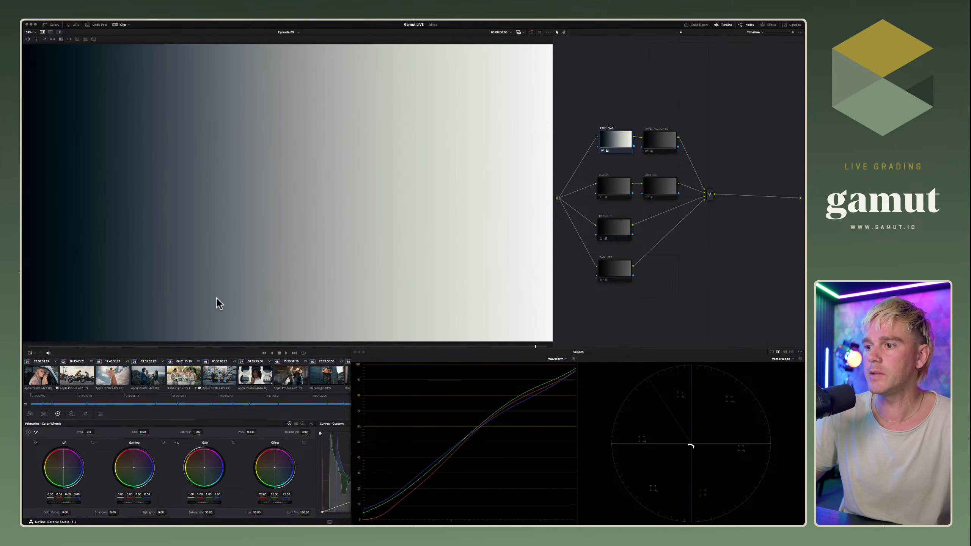
pyautogui.moveTo(91, 285)
pyautogui.mouseDown()
pyautogui.moveTo(61, 274)
pyautogui.moveTo(305, 238)
pyautogui.moveTo(57, 284)
pyautogui.mouseUp()
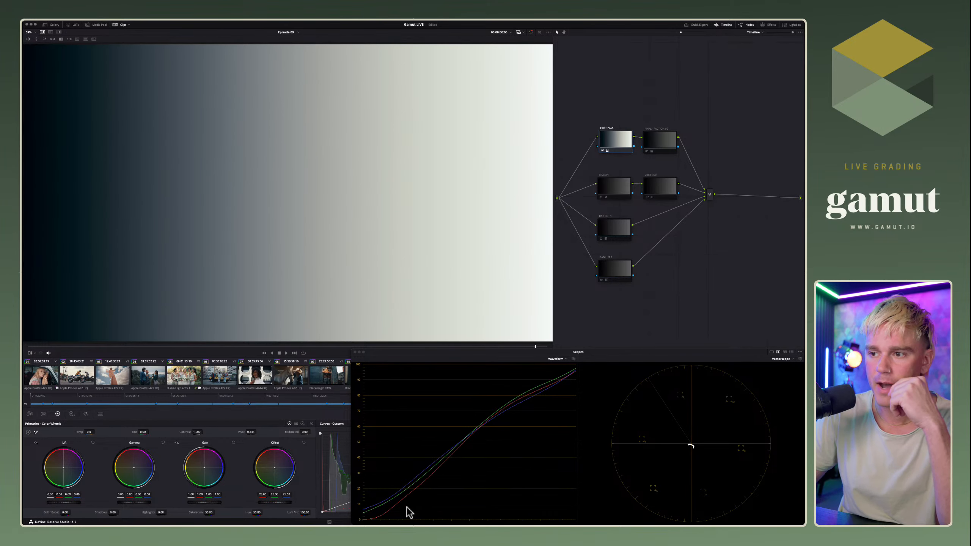
pyautogui.moveTo(72, 190)
pyautogui.mouseDown()
pyautogui.moveTo(193, 178)
pyautogui.moveTo(52, 207)
pyautogui.moveTo(249, 145)
pyautogui.moveTo(442, 115)
pyautogui.moveTo(637, 106)
pyautogui.mouseUp()
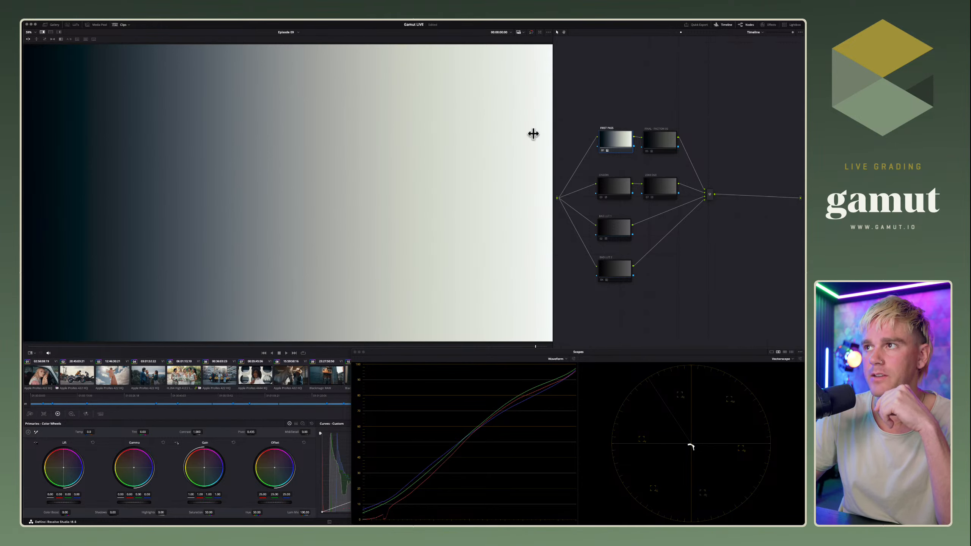
pyautogui.moveTo(534, 133)
pyautogui.mouseDown()
pyautogui.moveTo(544, 141)
pyautogui.moveTo(213, 205)
pyautogui.moveTo(63, 213)
pyautogui.moveTo(50, 206)
pyautogui.moveTo(162, 195)
pyautogui.moveTo(27, 202)
pyautogui.mouseUp()
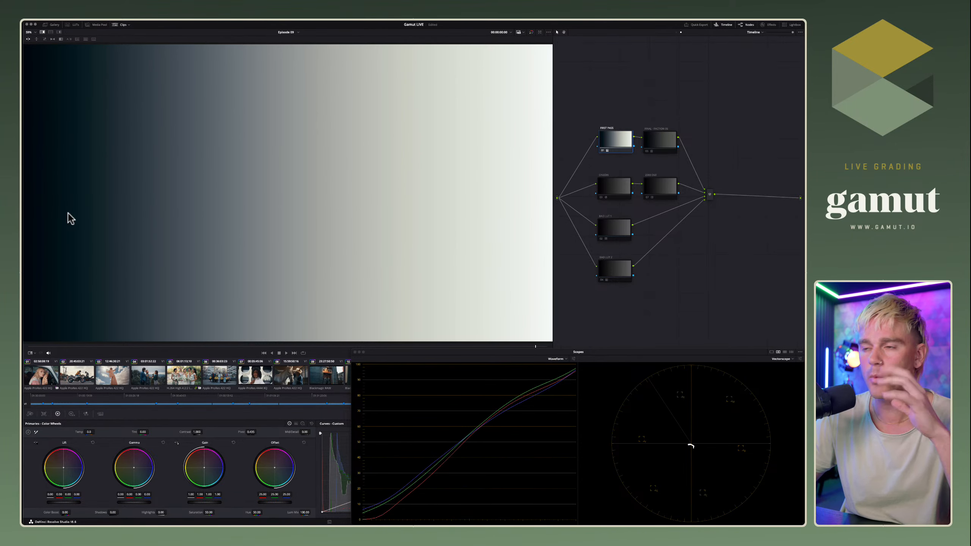
# - Close the enlarged scopes and compare the First Pass and Final nodes on the portrait clip, ending with the Final node enabled
pyautogui.press('super+shift+w')
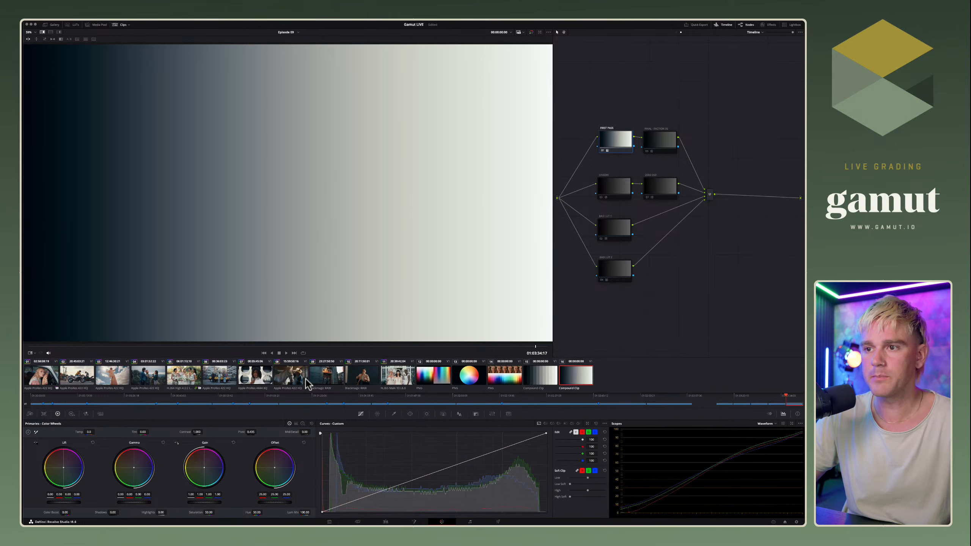
pyautogui.click(262, 379)
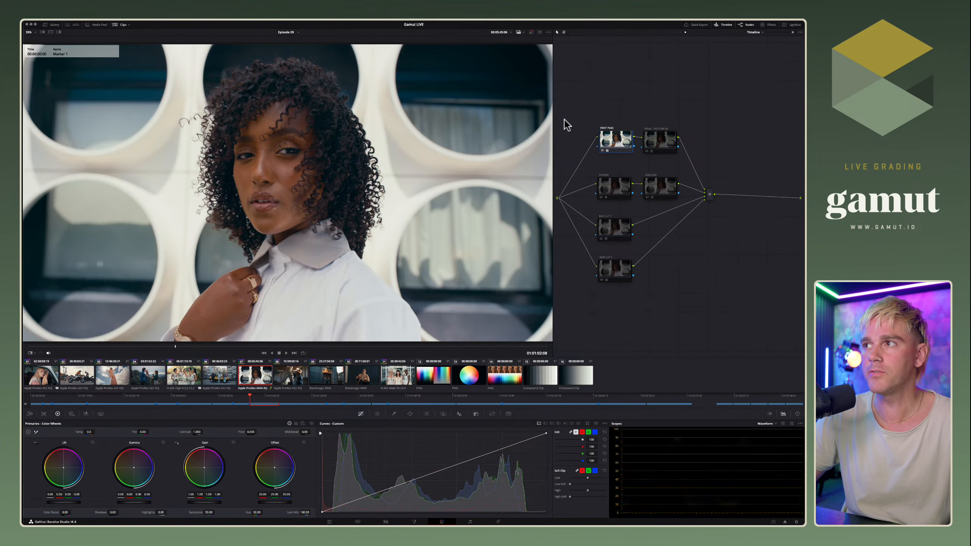
pyautogui.click(660, 145)
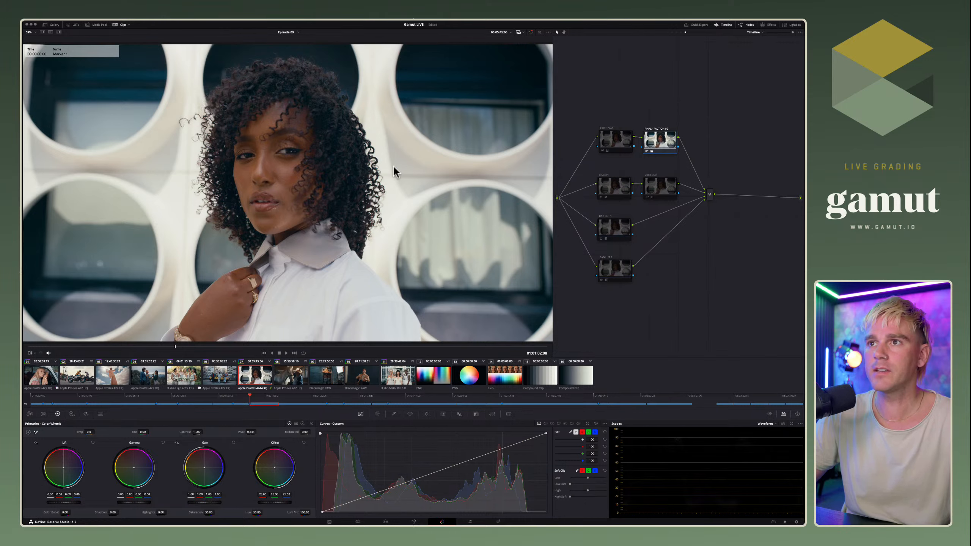
pyautogui.click(615, 145)
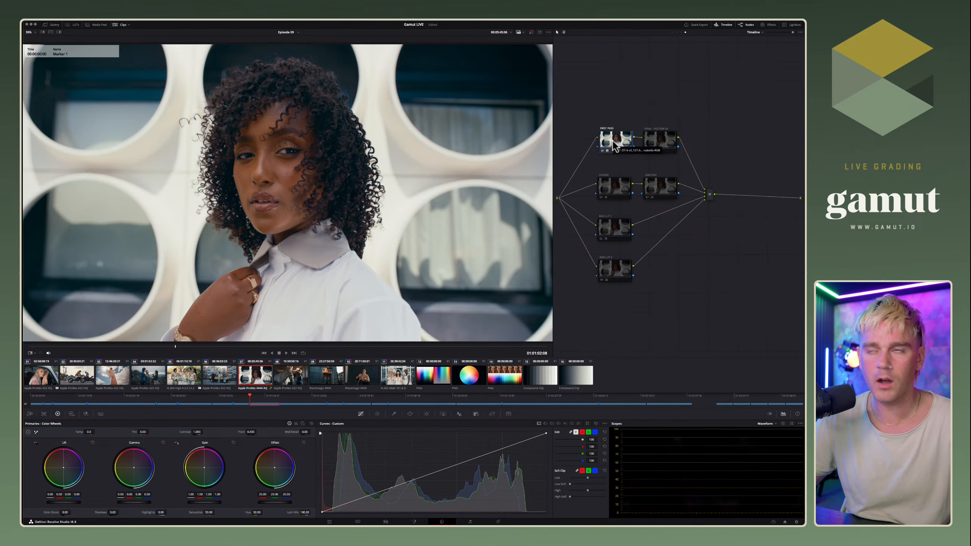
pyautogui.click(661, 142)
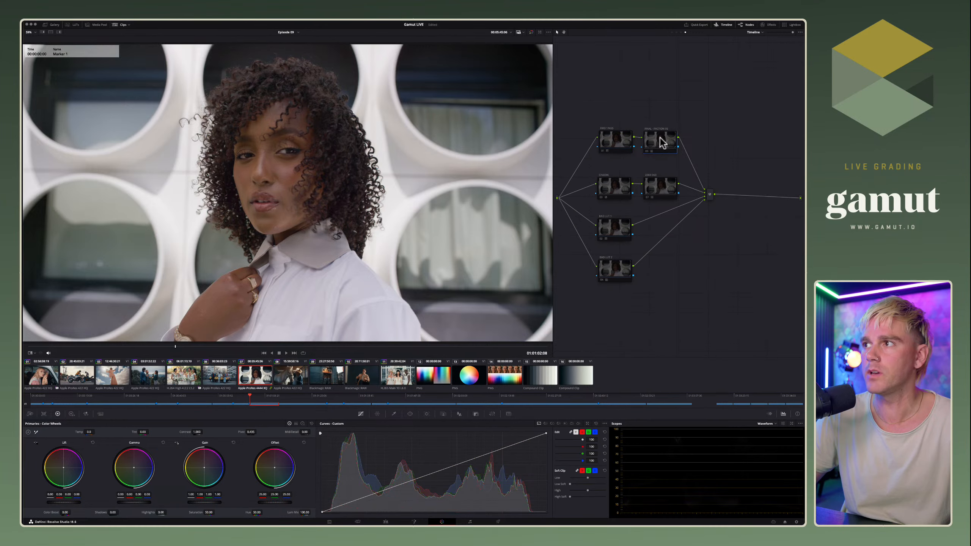
pyautogui.click(618, 142)
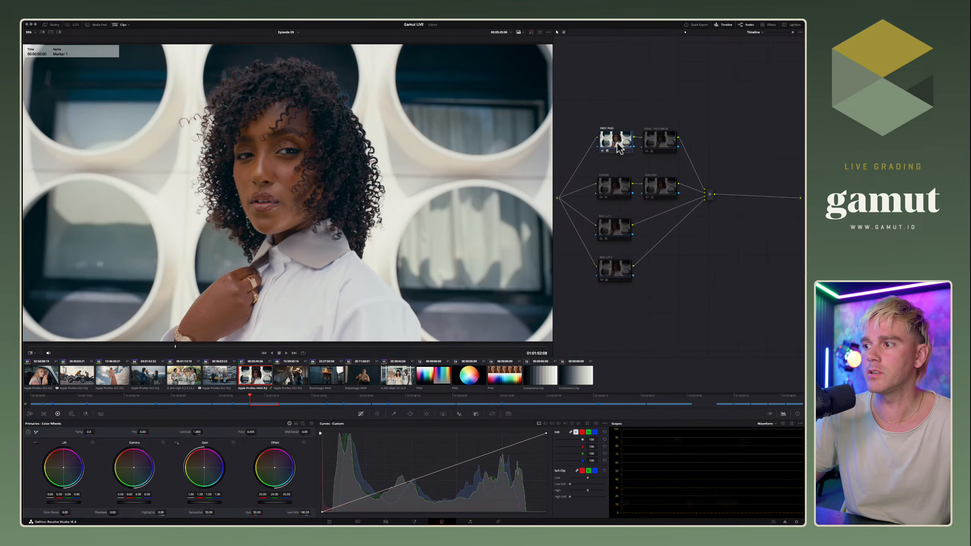
pyautogui.click(654, 145)
pyautogui.press('super+d')
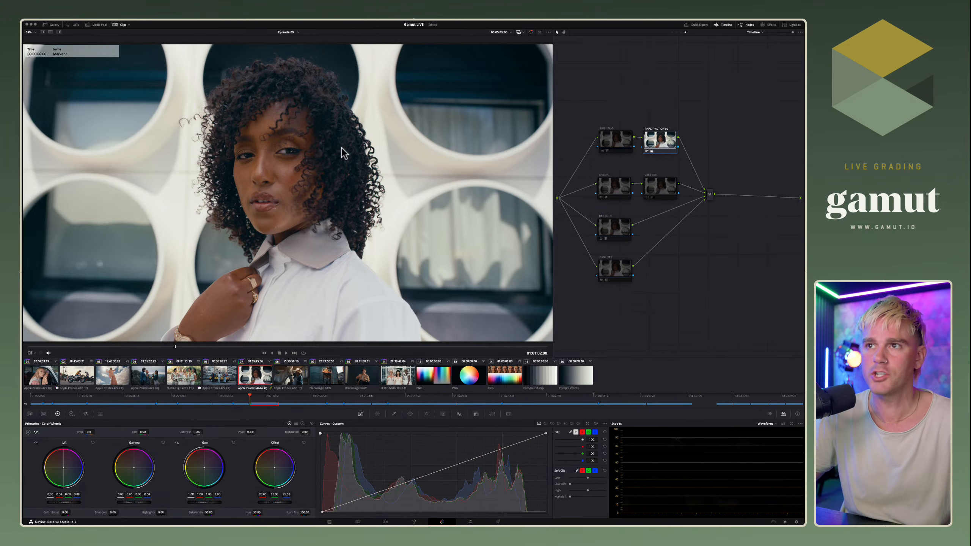
# - Compare the Final and First Pass nodes on the rainbow hue gradient chart, ending with the Final node enabled
pyautogui.click(439, 383)
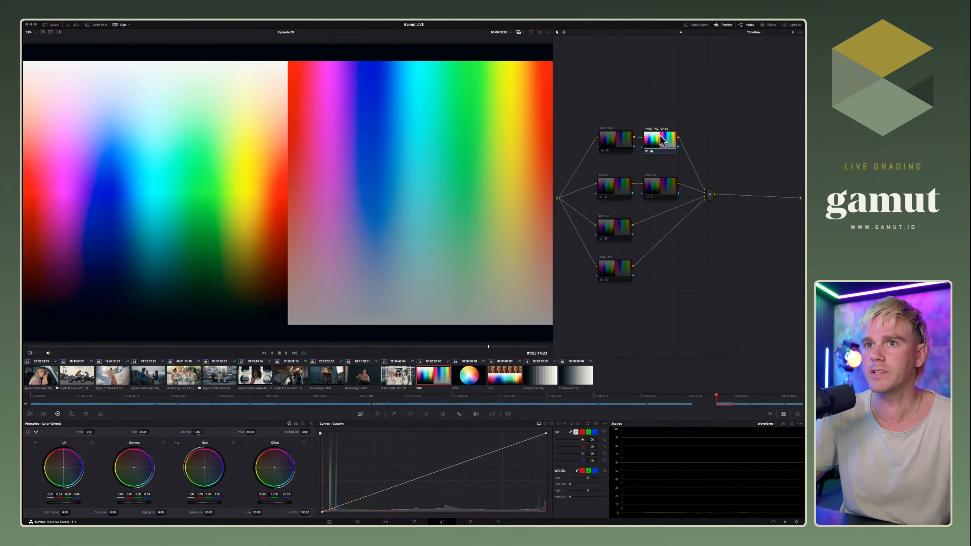
pyautogui.press('super+d')
pyautogui.click(620, 142)
pyautogui.press('super+d')
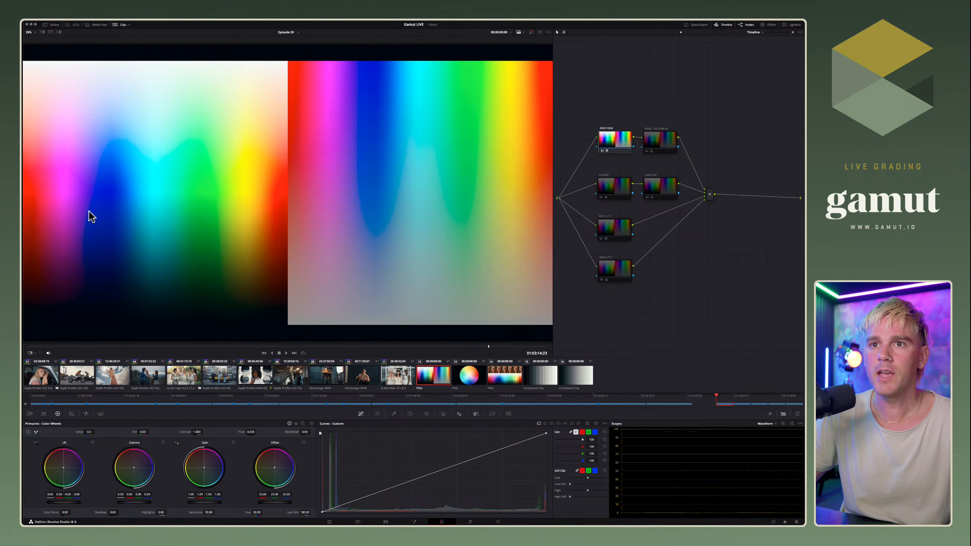
pyautogui.press('super+d')
pyautogui.click(660, 140)
pyautogui.press('super+d')
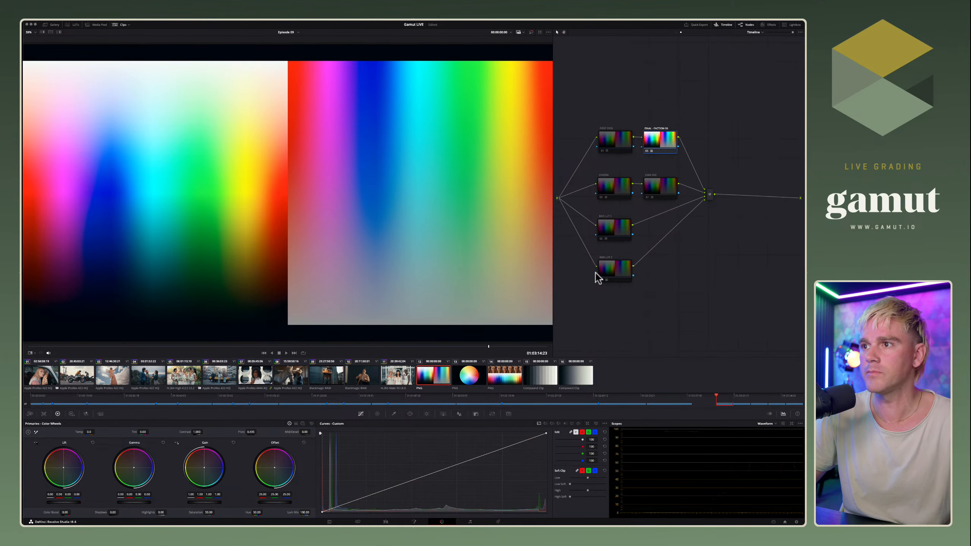
# - Inspect the Final LUT on the color wheel, the portrait and hue patch chart, and the gray ramp, checking the ramp in the enlarged scopes
pyautogui.click(474, 378)
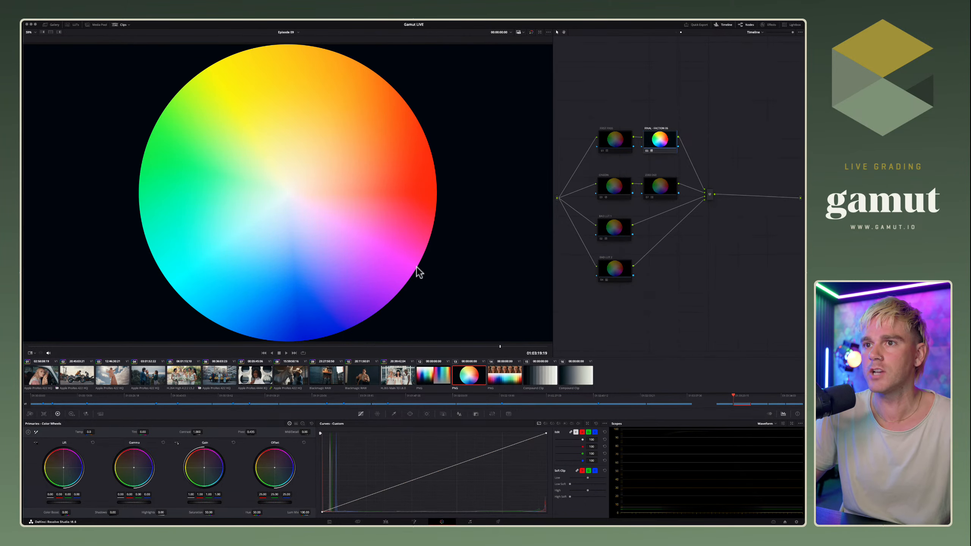
pyautogui.click(493, 374)
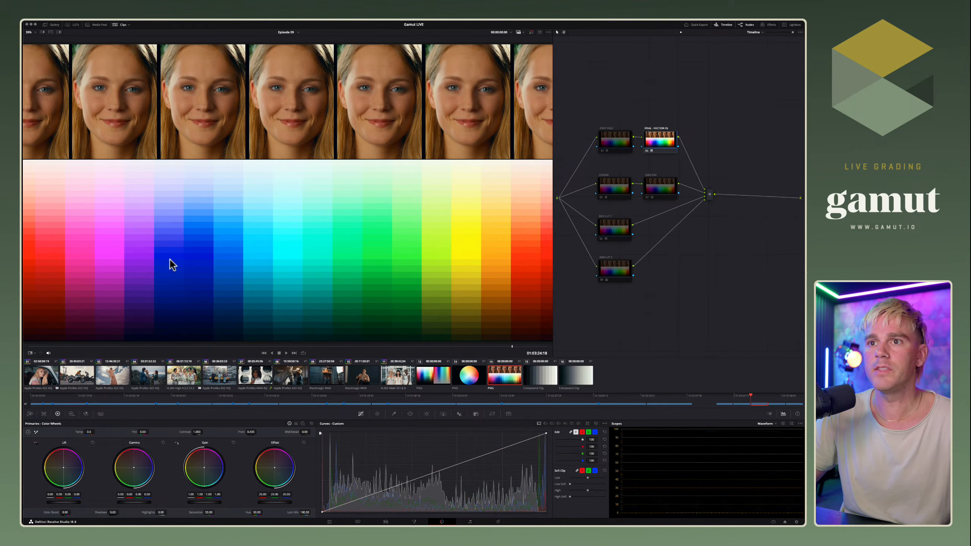
pyautogui.click(583, 385)
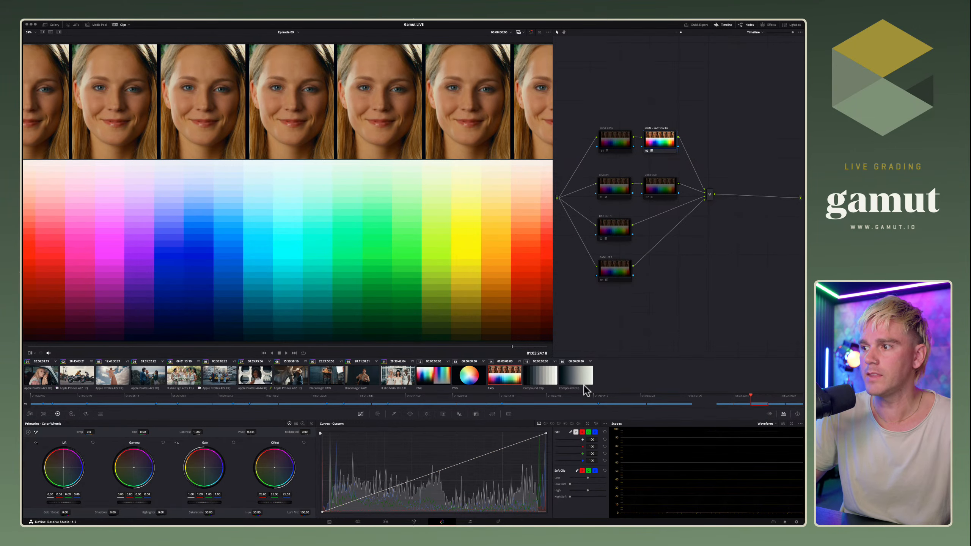
pyautogui.press('super+shift+w')
pyautogui.press('super+shift+w')
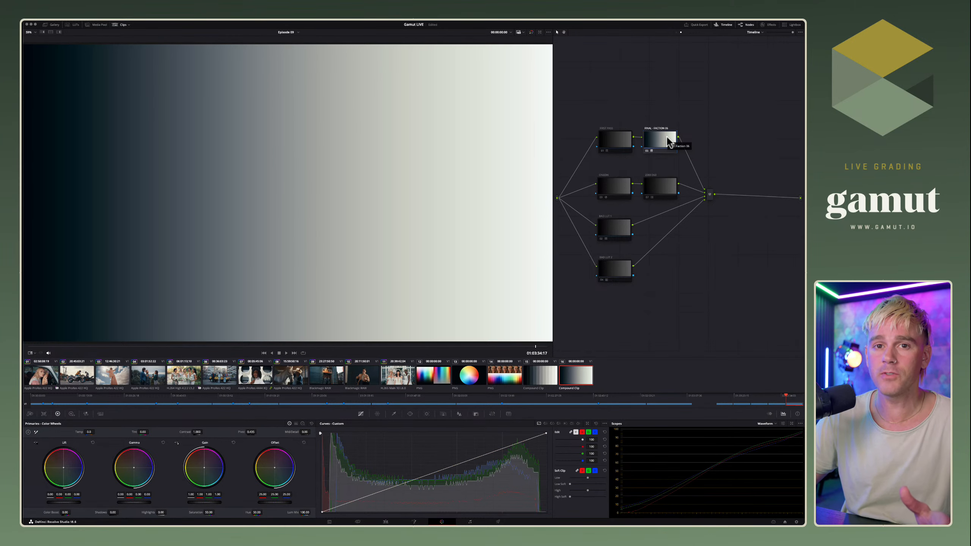
# - Check the Final LUT on the seated man clip, the rainbow gradient chart and the color wheel, ending on the portrait and hue patch chart
pyautogui.click(365, 378)
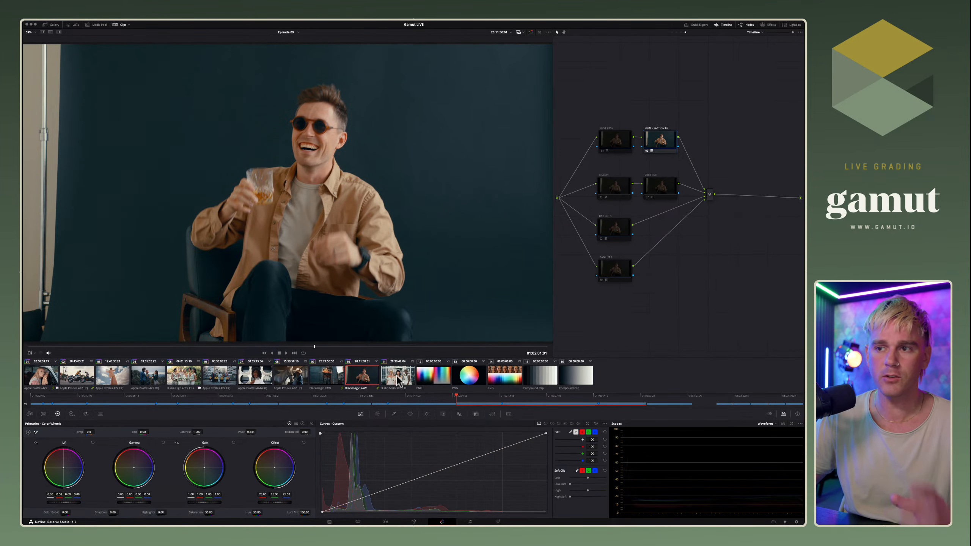
pyautogui.click(446, 379)
pyautogui.click(518, 381)
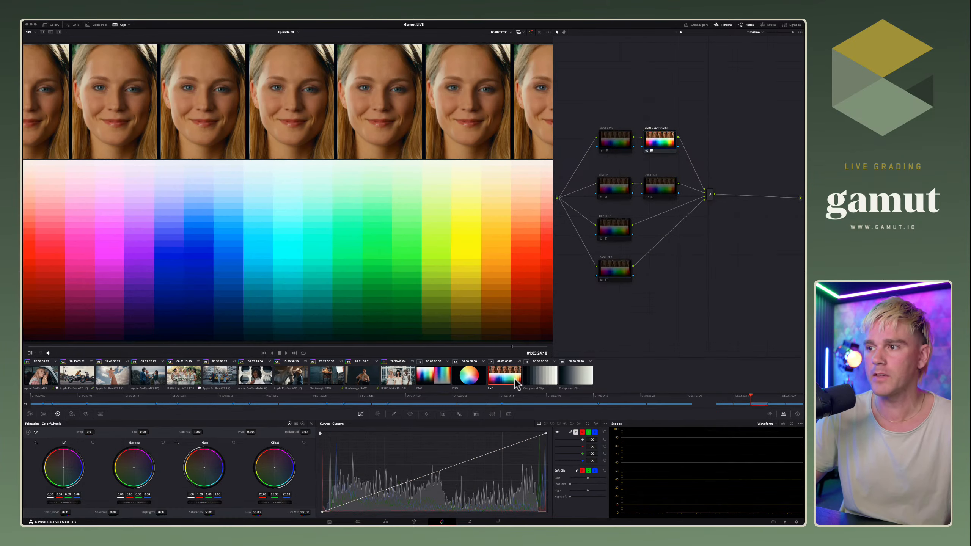
pyautogui.click(480, 381)
pyautogui.click(440, 380)
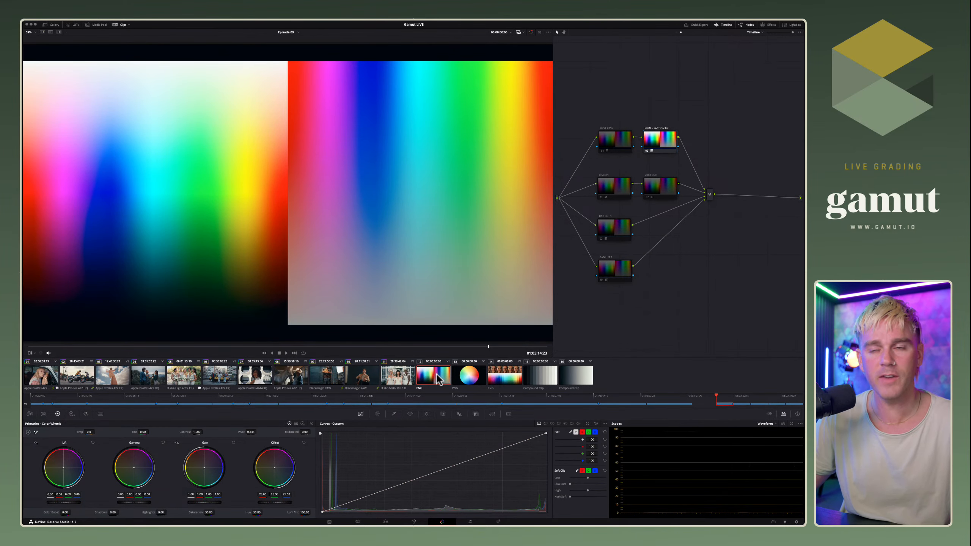
pyautogui.click(499, 386)
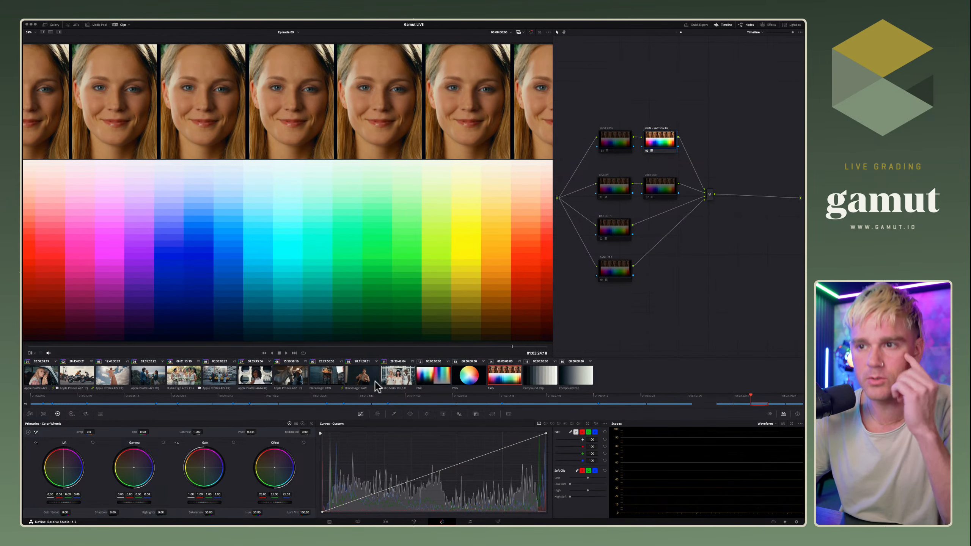
# - Review the Final LUT on the office storefront, seated man and three brides clips, ending on the curly-haired woman's portrait
pyautogui.click(329, 376)
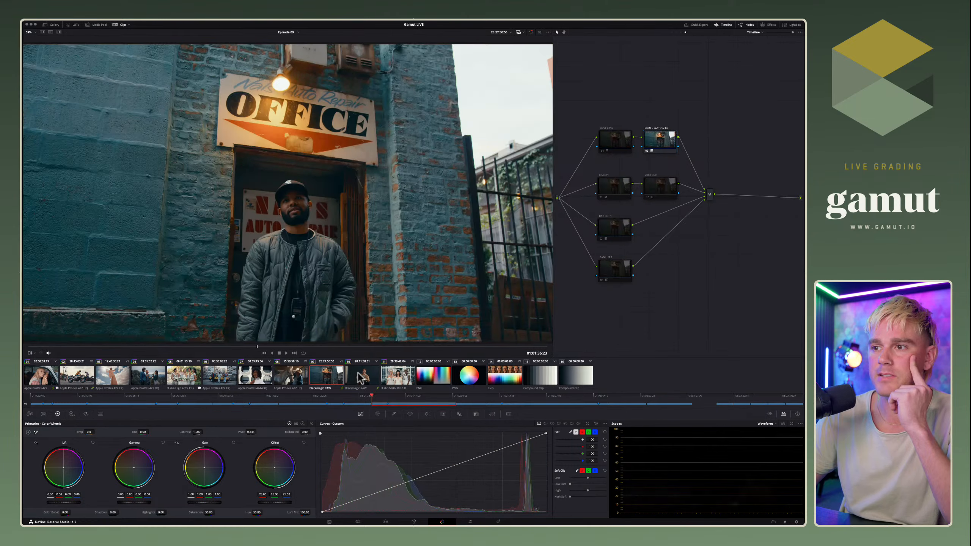
pyautogui.click(361, 378)
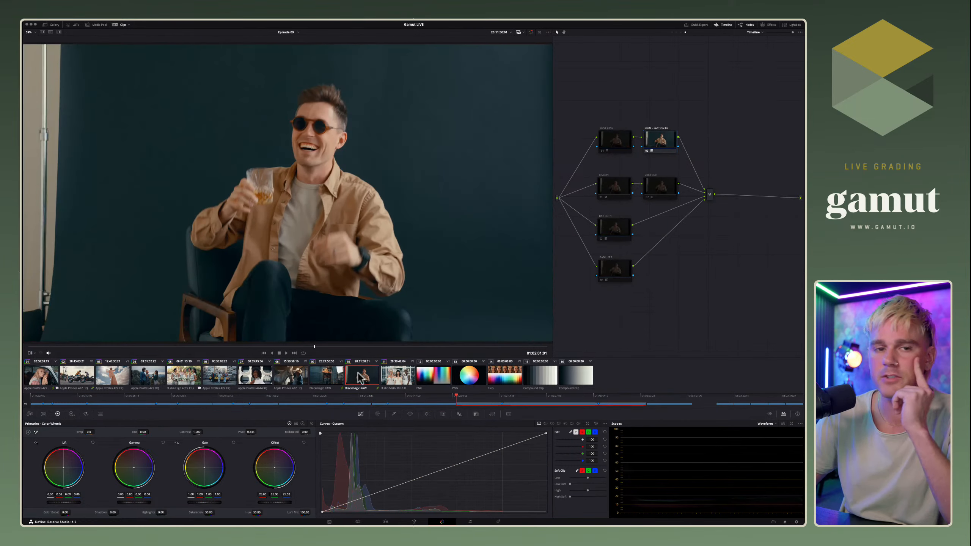
pyautogui.click(398, 378)
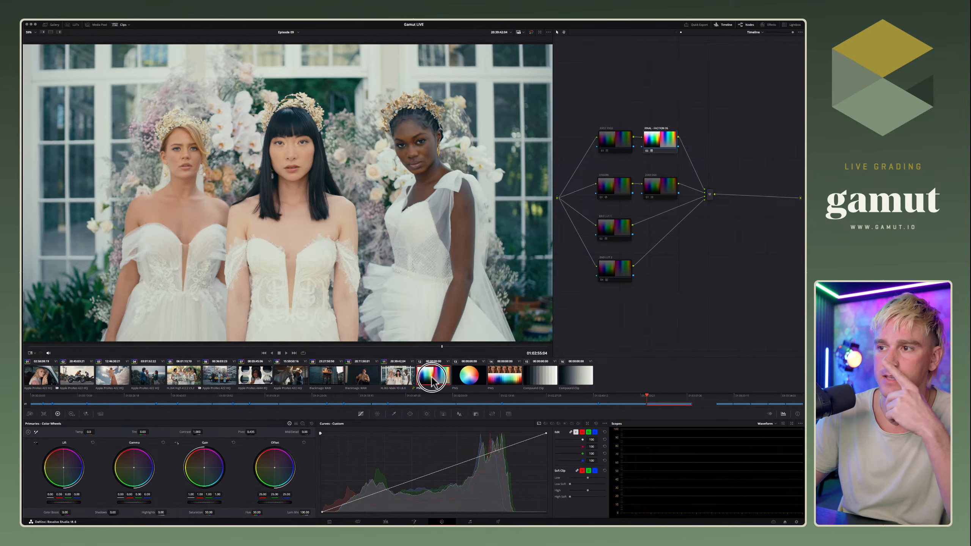
pyautogui.click(434, 381)
pyautogui.click(414, 379)
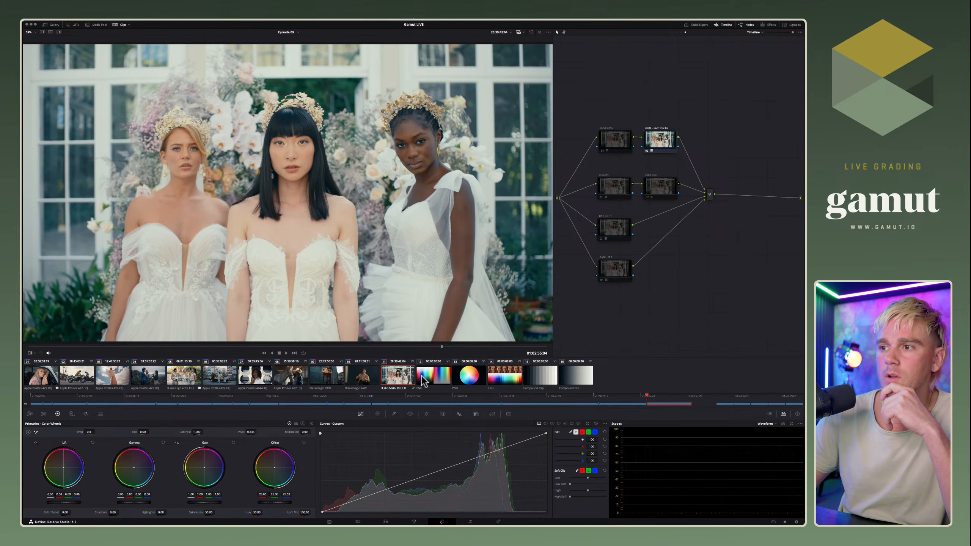
pyautogui.click(274, 377)
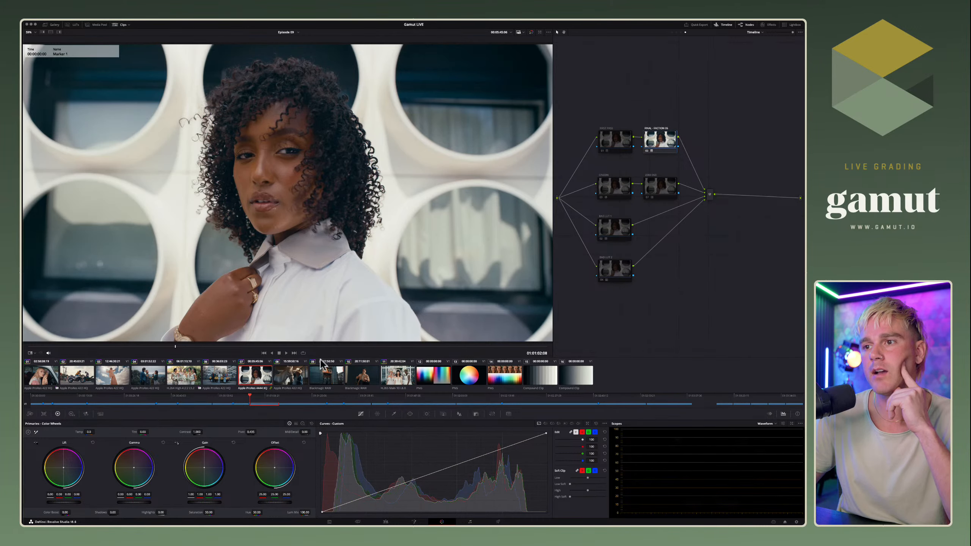